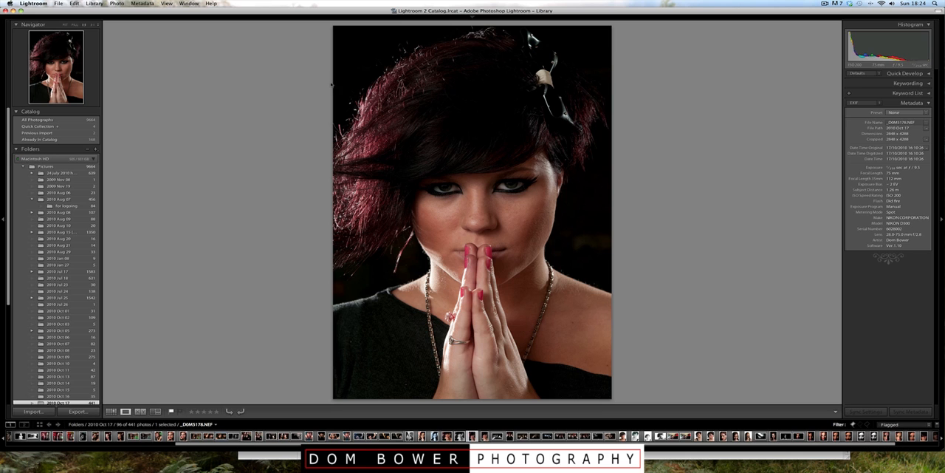
# Step: Examine the portrait at full size across the hair highlights, the hair clip and the face
pyautogui.click(383, 44)
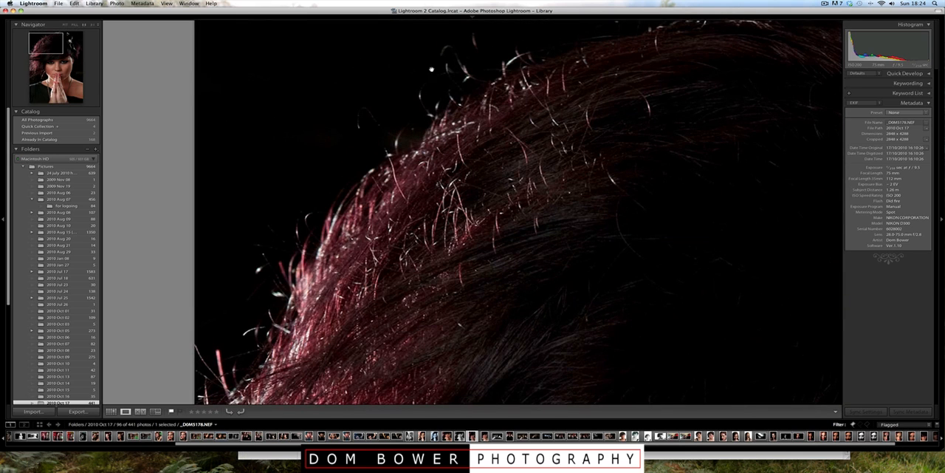
pyautogui.click(514, 134)
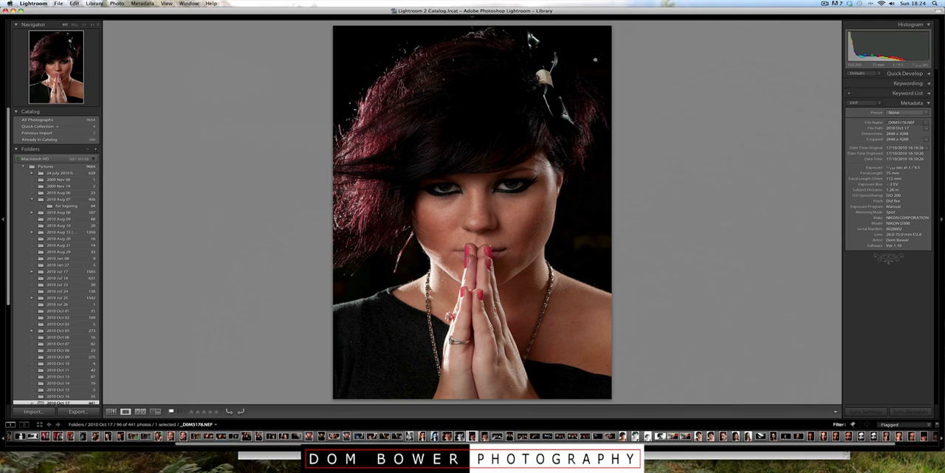
pyautogui.click(551, 63)
pyautogui.moveTo(620, 73); pyautogui.dragTo(526, 103)
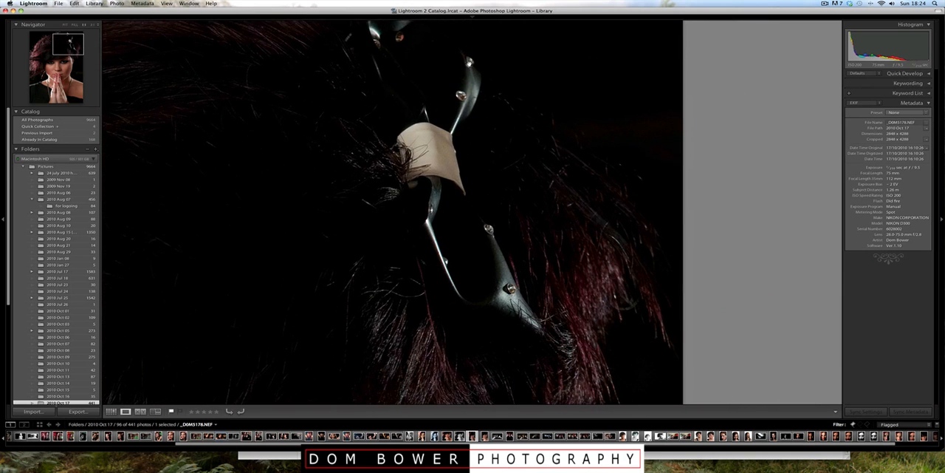
pyautogui.moveTo(541, 304); pyautogui.dragTo(561, 215)
pyautogui.click(562, 216)
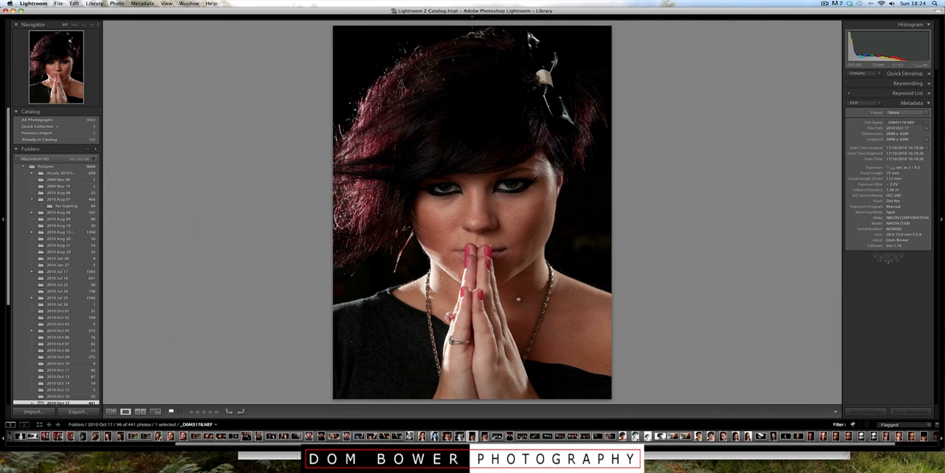
pyautogui.click(489, 246)
pyautogui.moveTo(487, 242); pyautogui.dragTo(464, 271)
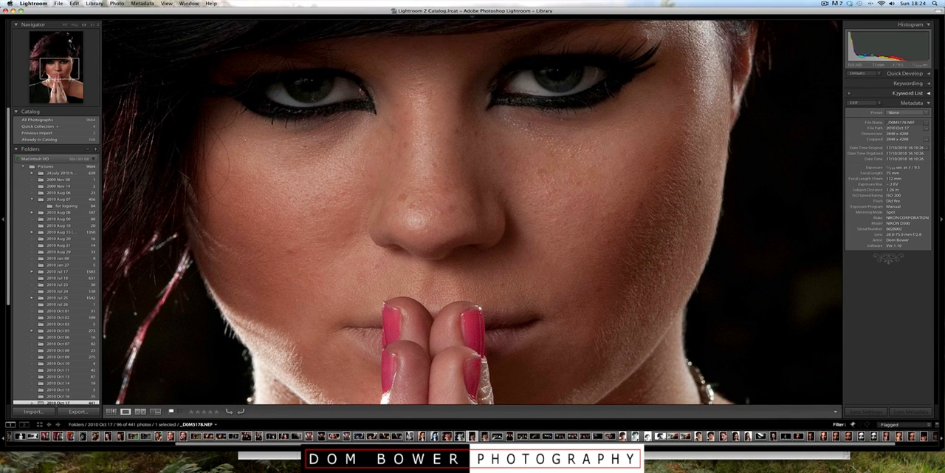
# Step: Switch to the Develop module and set up a new Adjustment Brush with the Soften Skin effect
pyautogui.moveTo(865, 22)
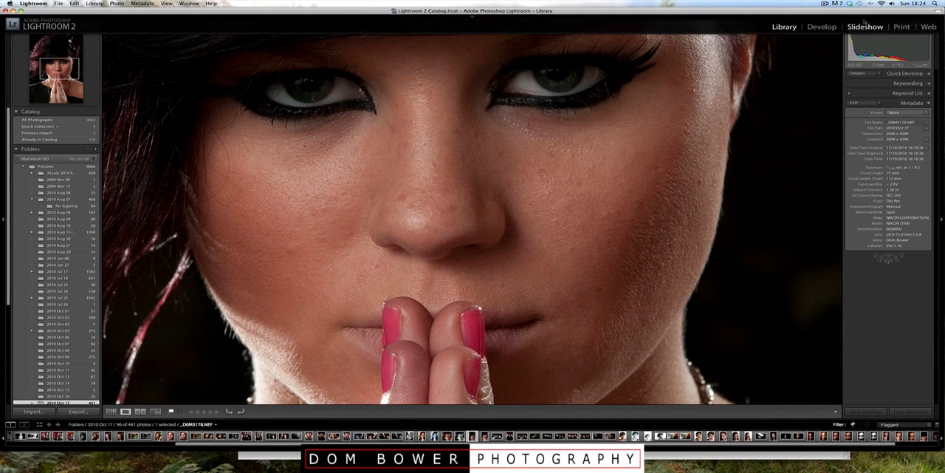
pyautogui.click(815, 31)
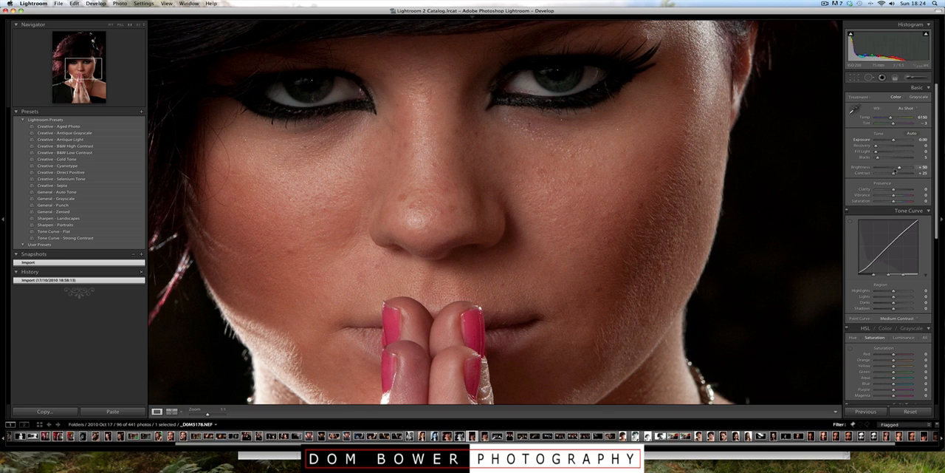
pyautogui.click(910, 77)
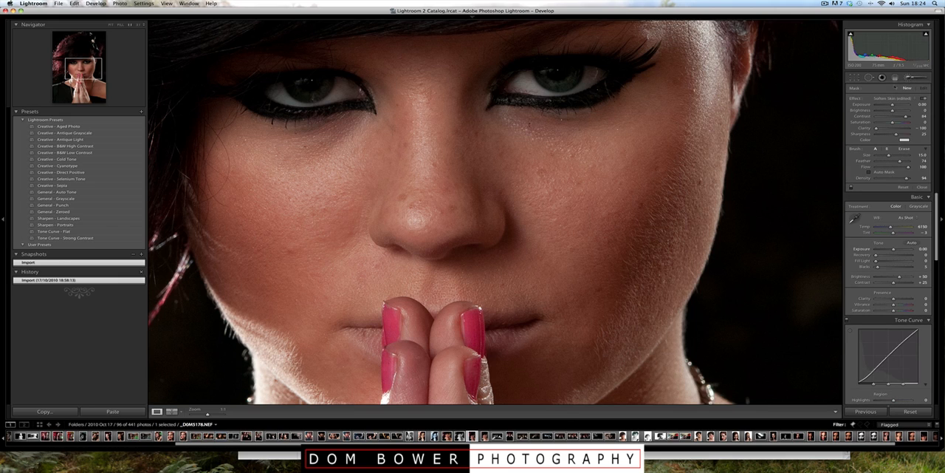
pyautogui.click(908, 98)
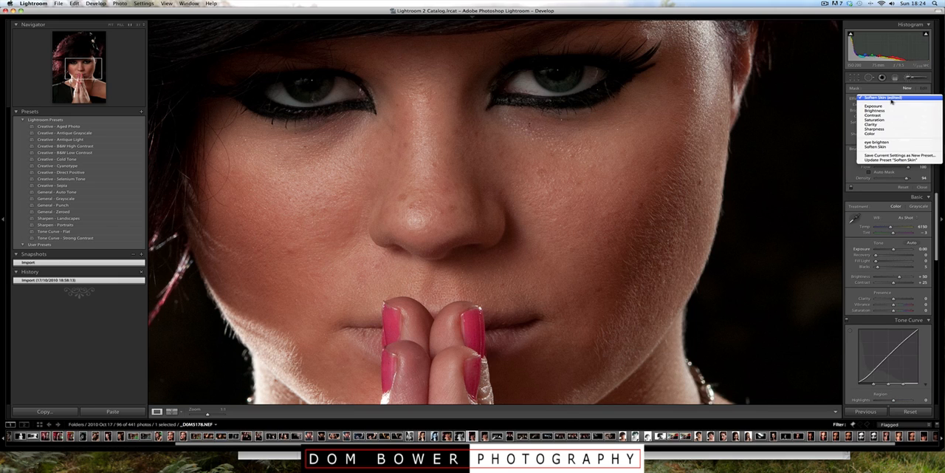
pyautogui.click(890, 143)
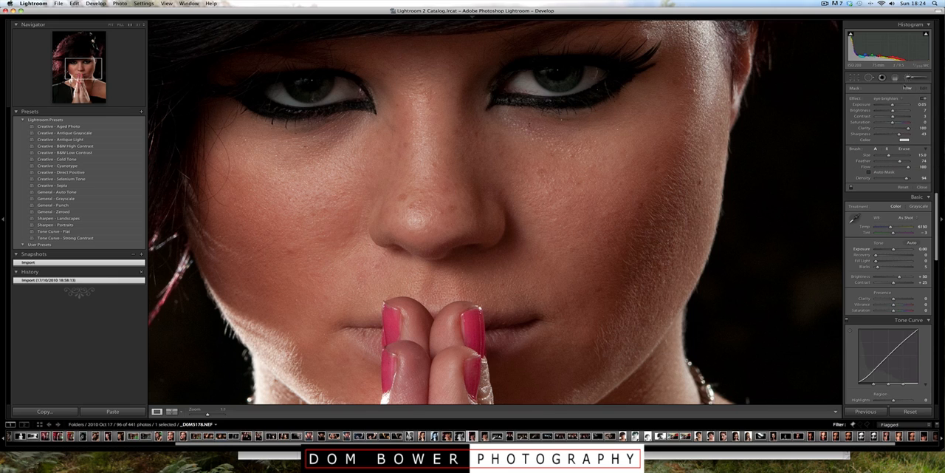
pyautogui.click(901, 98)
pyautogui.click(888, 99)
# Step: Brush the Soften Skin effect over the cheeks, chin and forehead, using a smaller brush for the narrow areas, and close the brush
pyautogui.moveTo(491, 130)
pyautogui.mouseDown()
pyautogui.moveTo(524, 142)
pyautogui.moveTo(679, 139)
pyautogui.moveTo(628, 146)
pyautogui.moveTo(569, 211)
pyautogui.mouseUp()
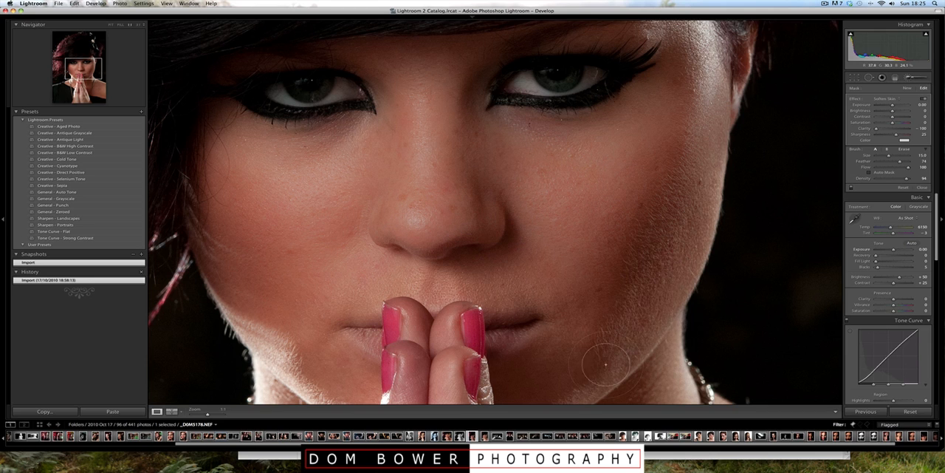
pyautogui.moveTo(606, 364)
pyautogui.mouseDown()
pyautogui.moveTo(579, 379)
pyautogui.moveTo(669, 270)
pyautogui.moveTo(455, 277)
pyautogui.moveTo(513, 273)
pyautogui.mouseUp()
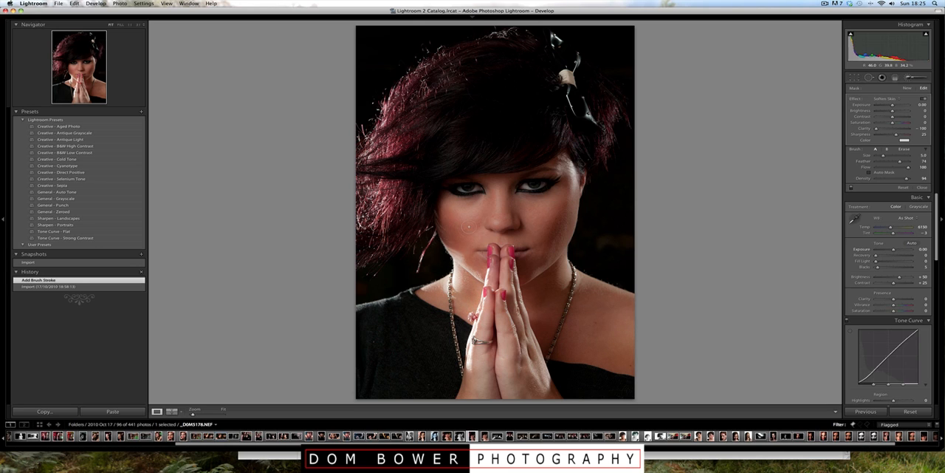
pyautogui.moveTo(532, 161)
pyautogui.mouseDown()
pyautogui.moveTo(569, 164)
pyautogui.moveTo(555, 177)
pyautogui.mouseUp()
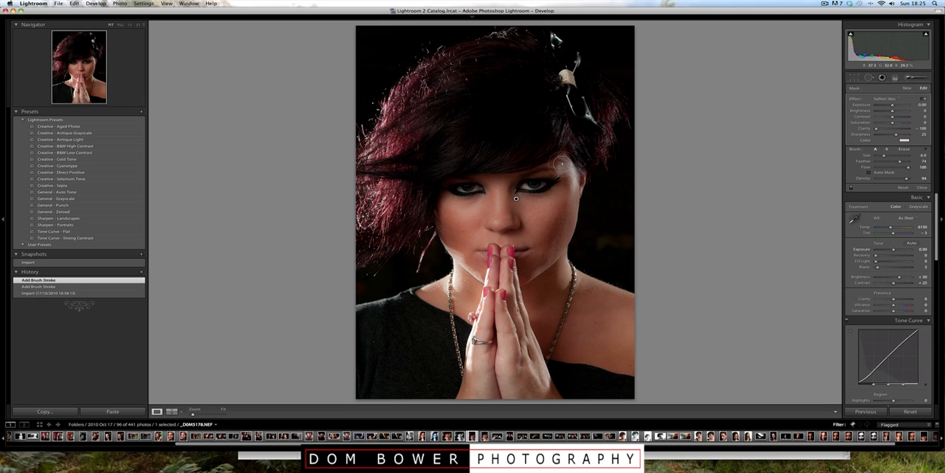
pyautogui.press('k')
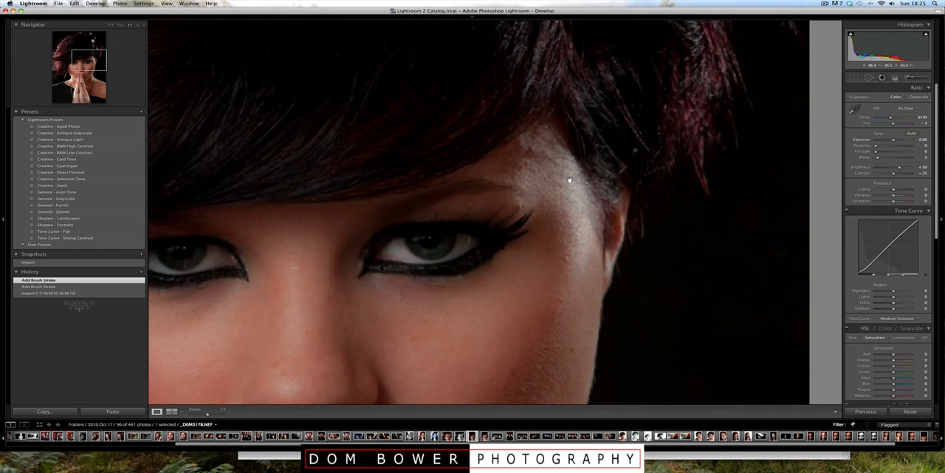
# Step: Heal the shiny patches on the temple beside the fringe with Spot Removal, sampling from nearby skin
pyautogui.click(567, 163)
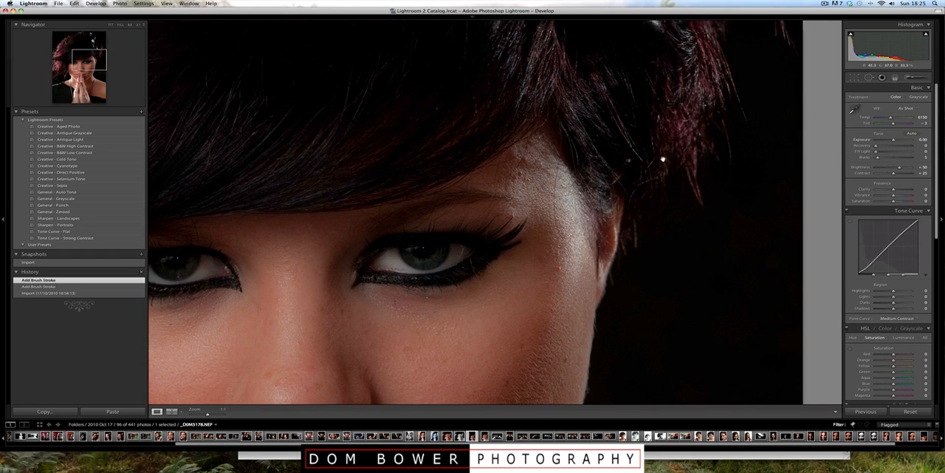
pyautogui.press('q')
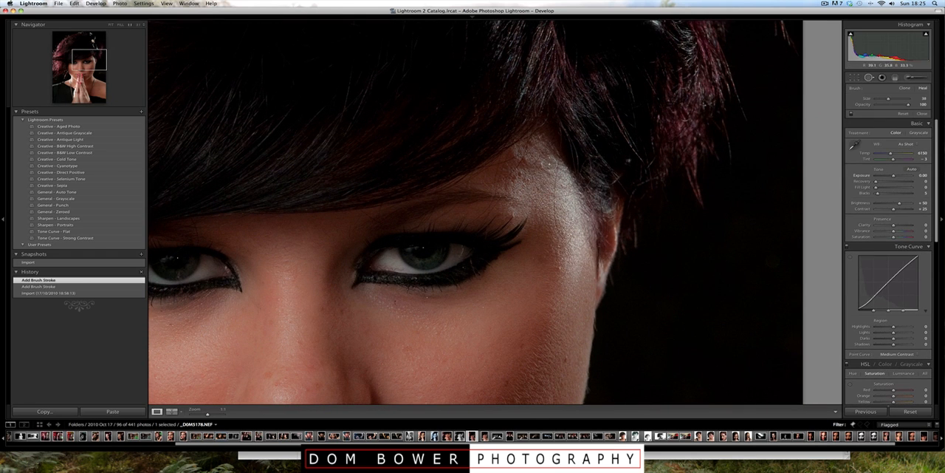
pyautogui.click(528, 159)
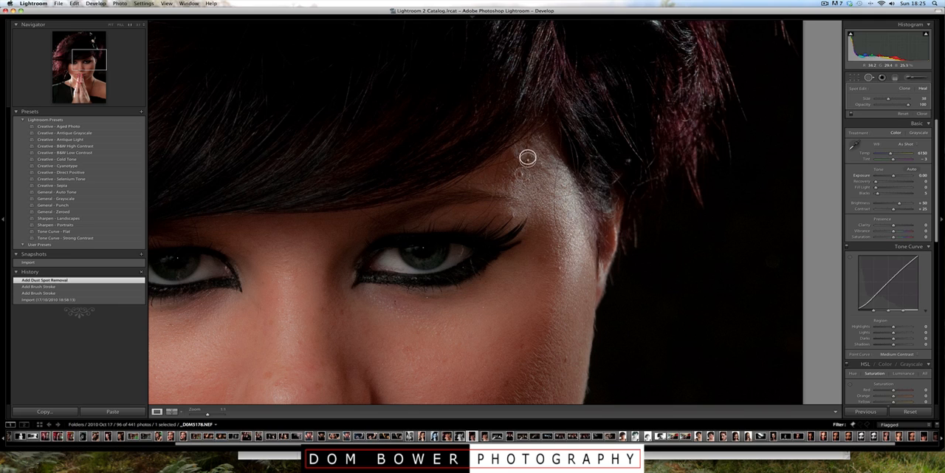
pyautogui.moveTo(544, 169); pyautogui.dragTo(545, 175)
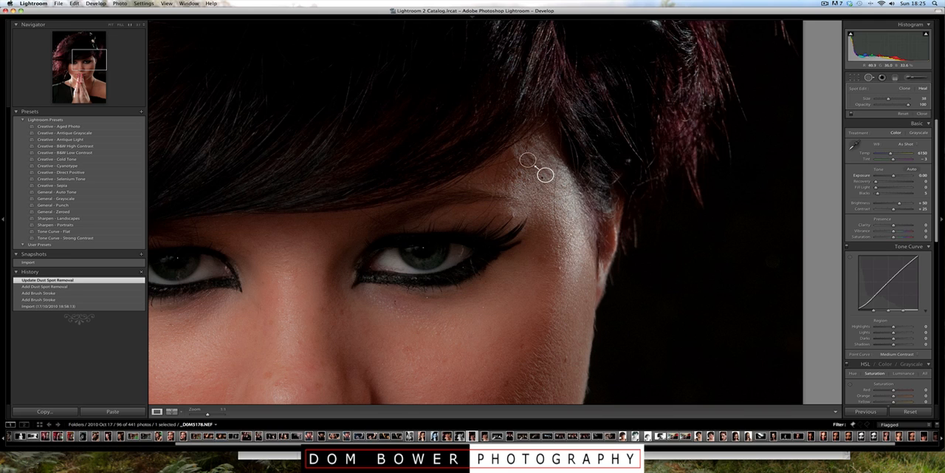
pyautogui.click(869, 77)
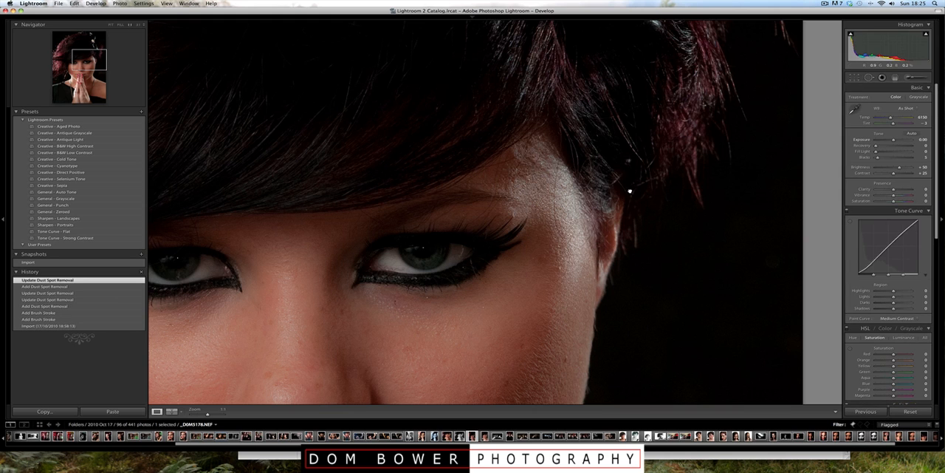
pyautogui.click(630, 190)
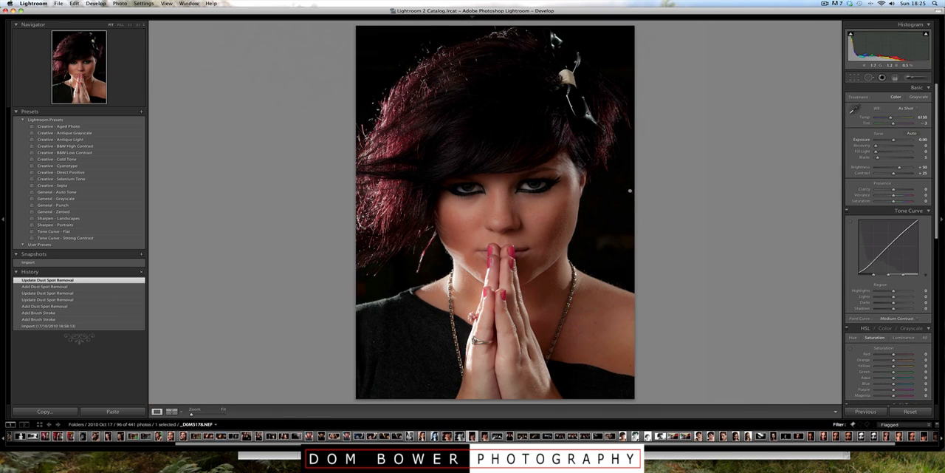
# Step: Heal a small blemish beside the bridge of the nose with Spot Removal
pyautogui.click(585, 194)
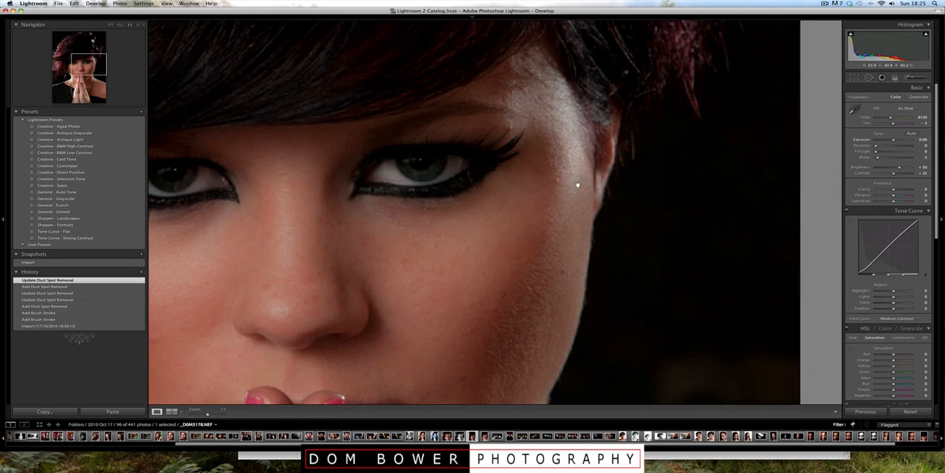
pyautogui.click(869, 77)
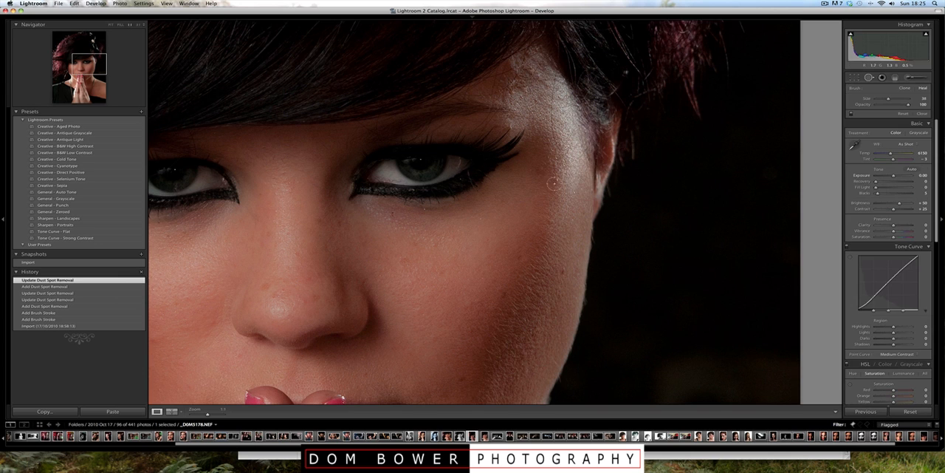
pyautogui.click(318, 237)
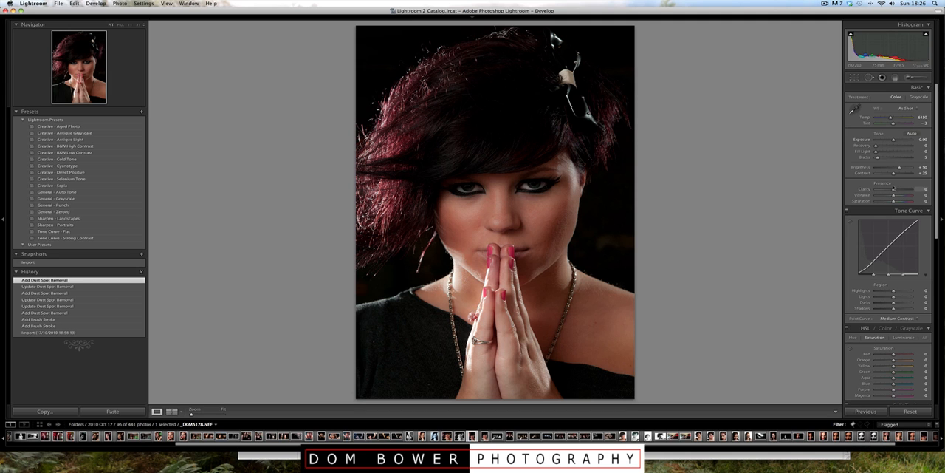
# Step: Paint both eyes with a new Adjustment Brush using the eye brighten effect, and close the brush
pyautogui.click(535, 190)
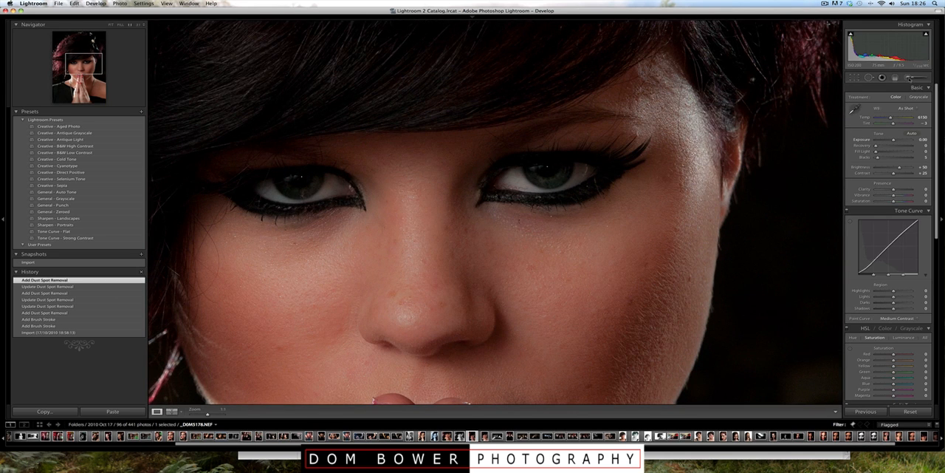
pyautogui.click(914, 77)
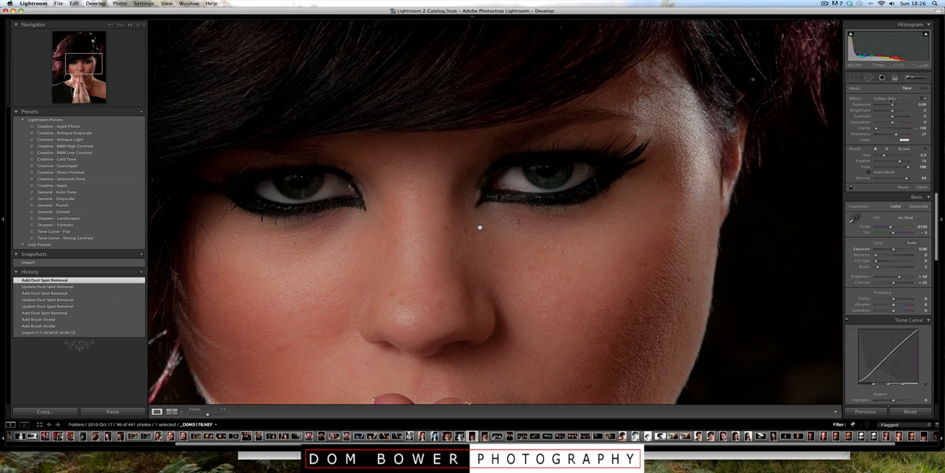
pyautogui.click(886, 99)
pyautogui.click(886, 94)
pyautogui.moveTo(530, 174)
pyautogui.mouseDown()
pyautogui.moveTo(555, 171)
pyautogui.moveTo(519, 178)
pyautogui.moveTo(561, 180)
pyautogui.moveTo(508, 183)
pyautogui.moveTo(599, 187)
pyautogui.moveTo(504, 196)
pyautogui.moveTo(523, 168)
pyautogui.moveTo(579, 155)
pyautogui.moveTo(531, 156)
pyautogui.moveTo(607, 157)
pyautogui.moveTo(614, 171)
pyautogui.moveTo(601, 183)
pyautogui.moveTo(584, 176)
pyautogui.moveTo(581, 193)
pyautogui.moveTo(600, 180)
pyautogui.mouseUp()
pyautogui.moveTo(338, 195)
pyautogui.mouseDown()
pyautogui.moveTo(263, 208)
pyautogui.moveTo(323, 189)
pyautogui.moveTo(284, 190)
pyautogui.moveTo(327, 182)
pyautogui.moveTo(284, 204)
pyautogui.moveTo(336, 186)
pyautogui.moveTo(273, 193)
pyautogui.moveTo(321, 188)
pyautogui.moveTo(253, 178)
pyautogui.moveTo(320, 186)
pyautogui.moveTo(256, 200)
pyautogui.mouseUp()
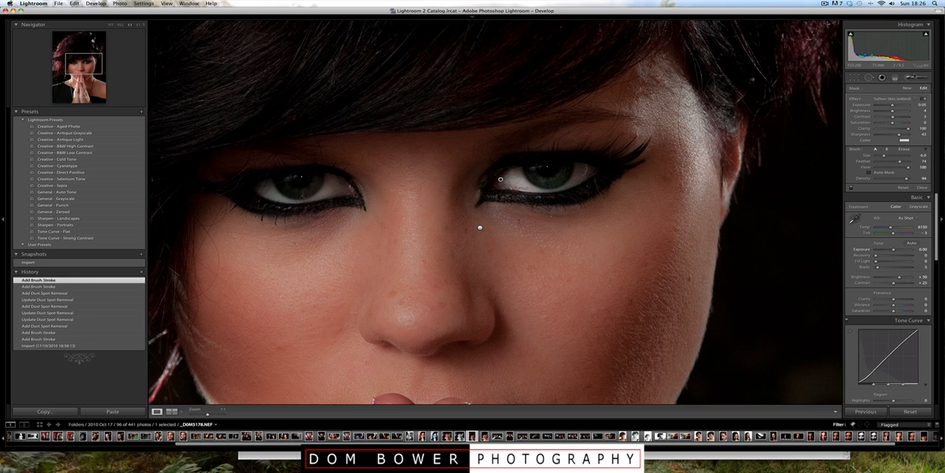
pyautogui.press('k')
pyautogui.click(632, 206)
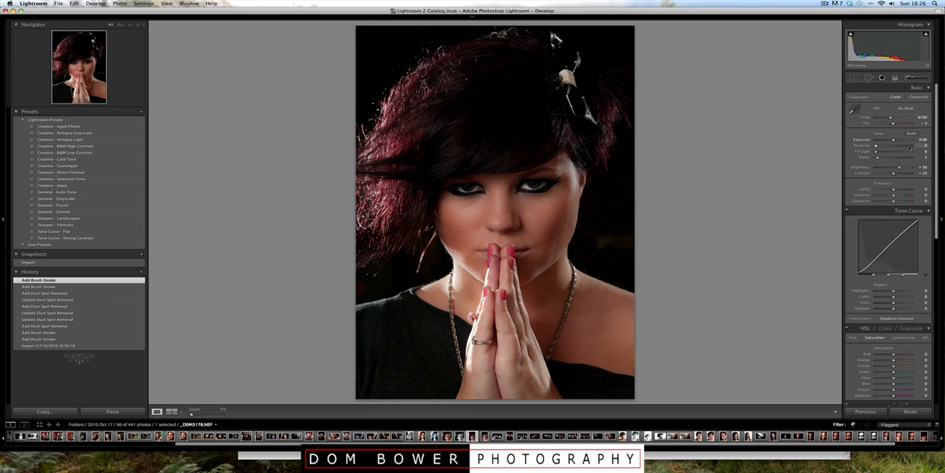
# Step: Exaggerate the eye adjustment's exposure to 4.00 and brightness to a high value, then return them to 0.05 and 2
pyautogui.click(909, 78)
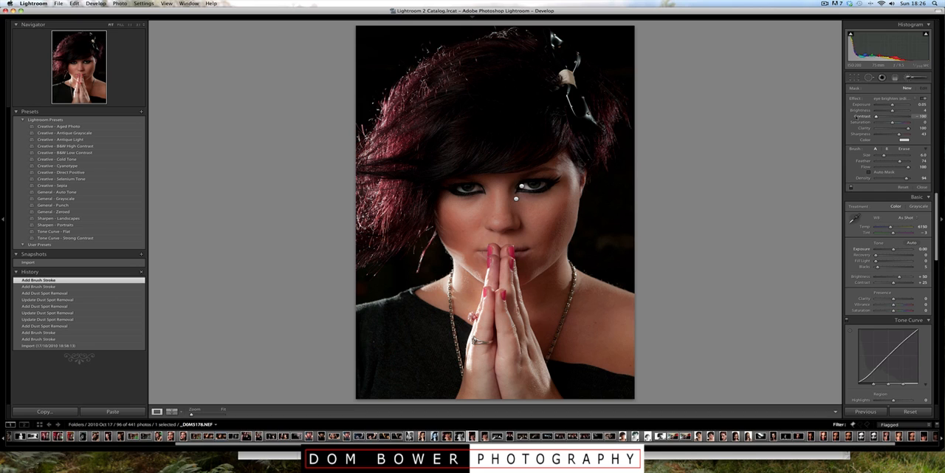
pyautogui.doubleClick(860, 116)
pyautogui.click(521, 187)
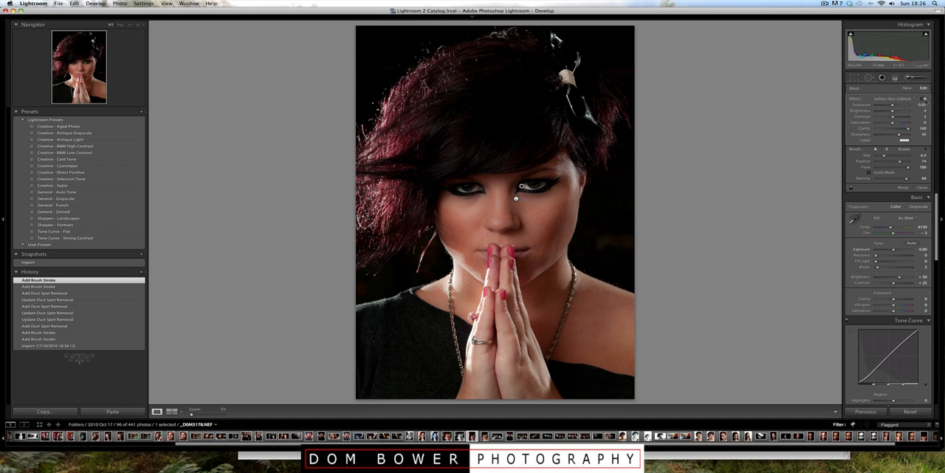
pyautogui.moveTo(901, 106)
pyautogui.mouseDown()
pyautogui.moveTo(876, 106)
pyautogui.moveTo(904, 112)
pyautogui.mouseUp()
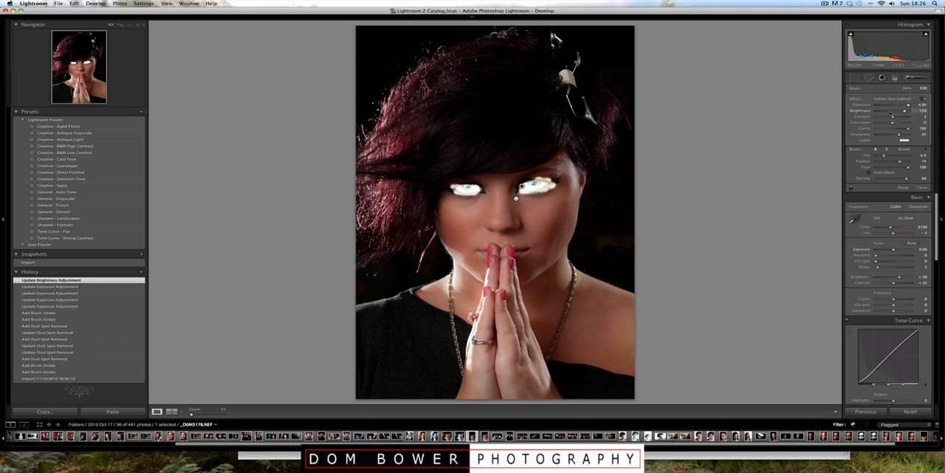
pyautogui.click(892, 105)
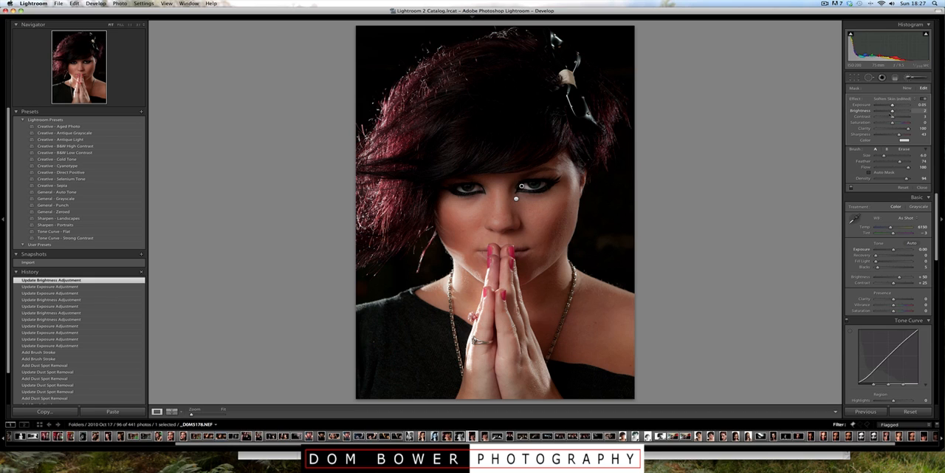
pyautogui.press('k')
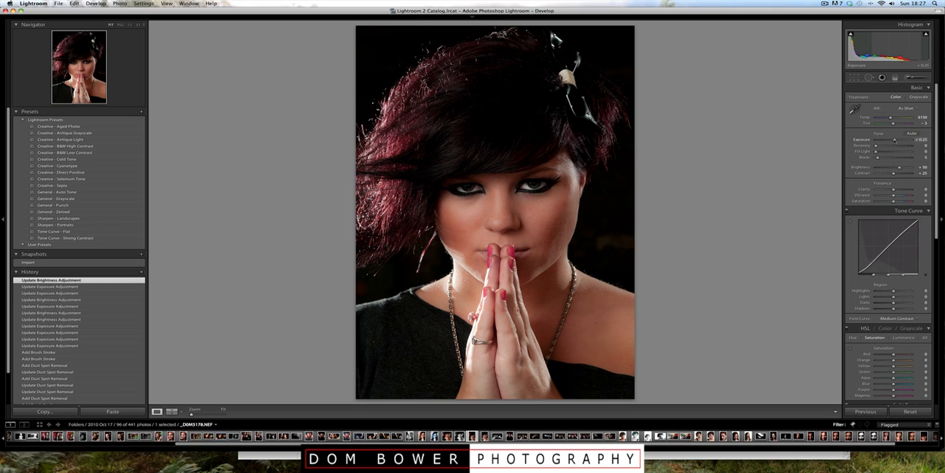
# Step: Set the photo's overall exposure to +0.25
pyautogui.moveTo(895, 141); pyautogui.dragTo(895, 140)
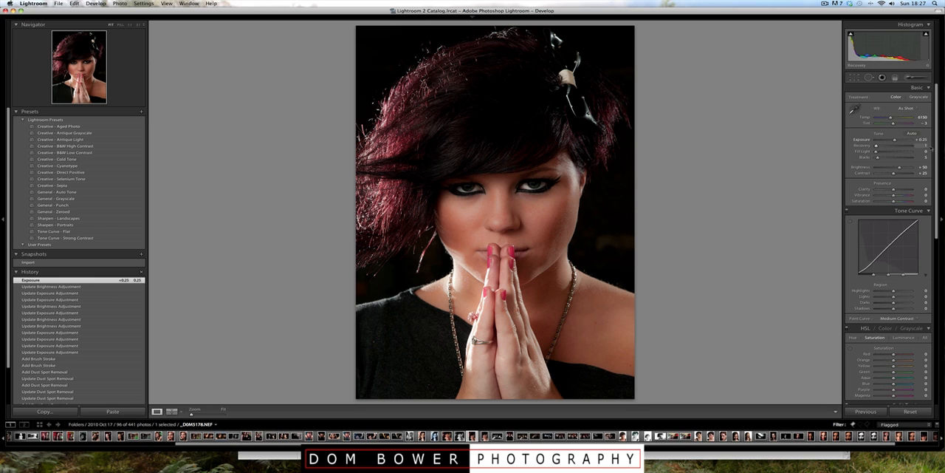
# Step: Try strong highlight Recovery on the photo and reset it to 0
pyautogui.moveTo(876, 145); pyautogui.dragTo(913, 146)
pyautogui.doubleClick(856, 146)
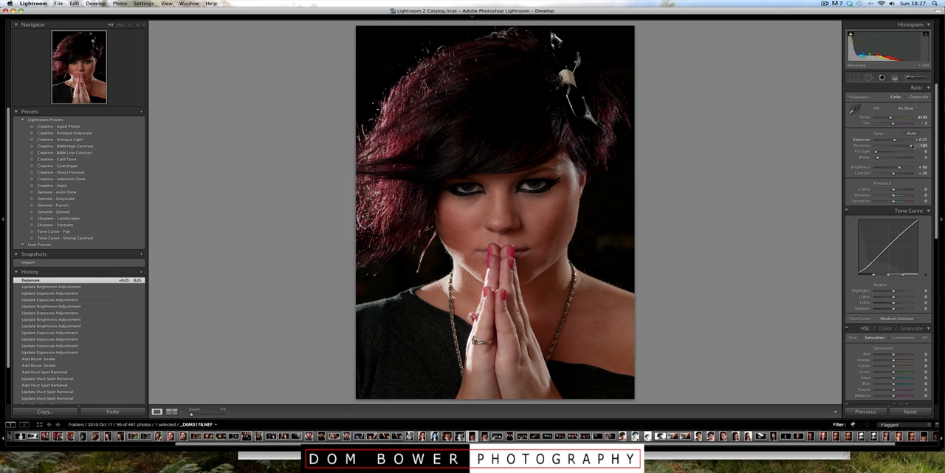
pyautogui.doubleClick(857, 146)
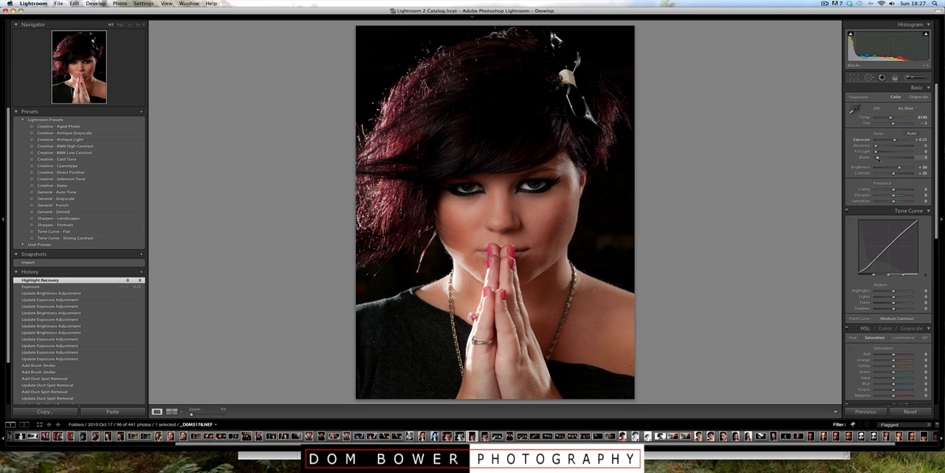
# Step: Raise the photo's Blacks to 14
pyautogui.moveTo(878, 158); pyautogui.dragTo(880, 158)
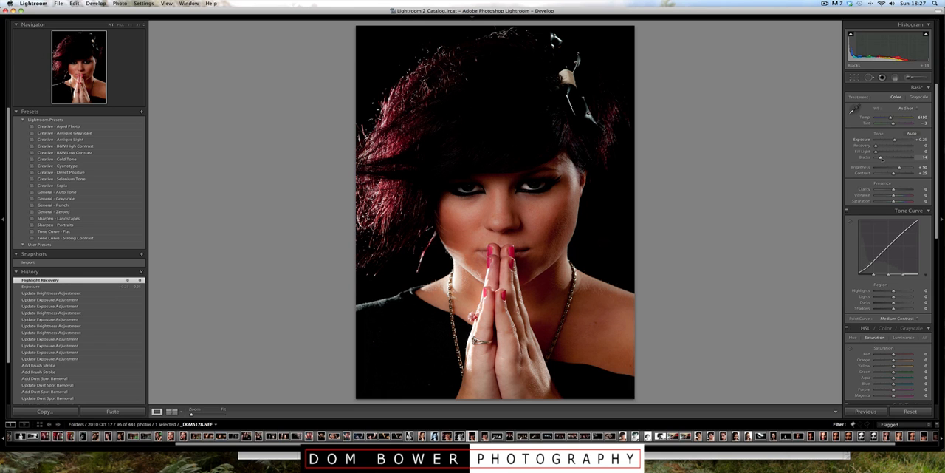
# Step: Set the photo's Blacks to 2 and shape the tone curve with Shadows at -25 and Highlights at +31
pyautogui.moveTo(880, 158); pyautogui.dragTo(877, 158)
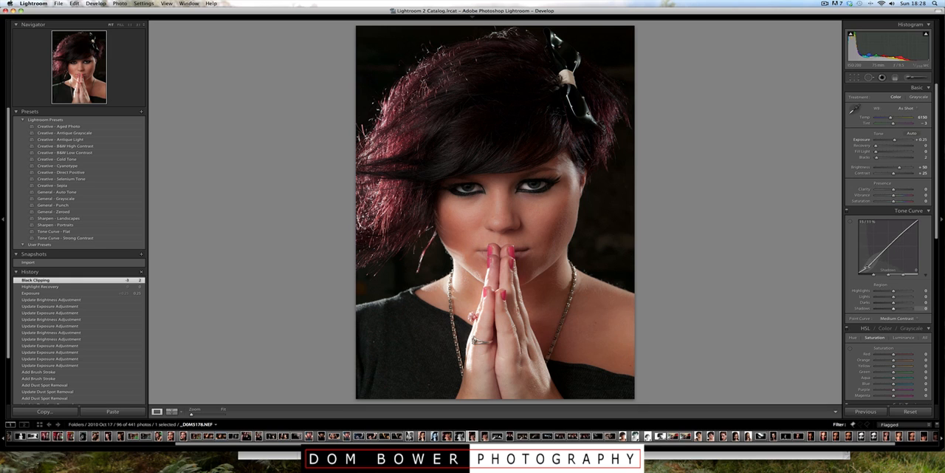
pyautogui.moveTo(867, 264); pyautogui.dragTo(869, 273)
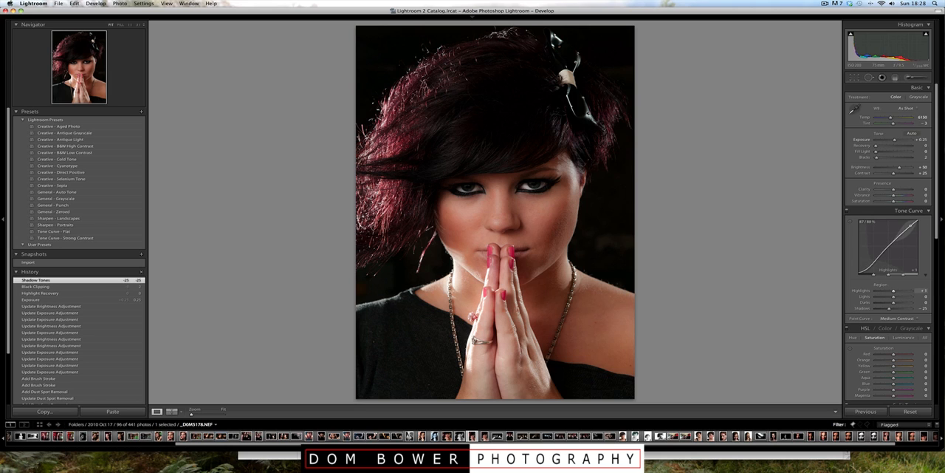
pyautogui.moveTo(911, 226); pyautogui.dragTo(910, 220)
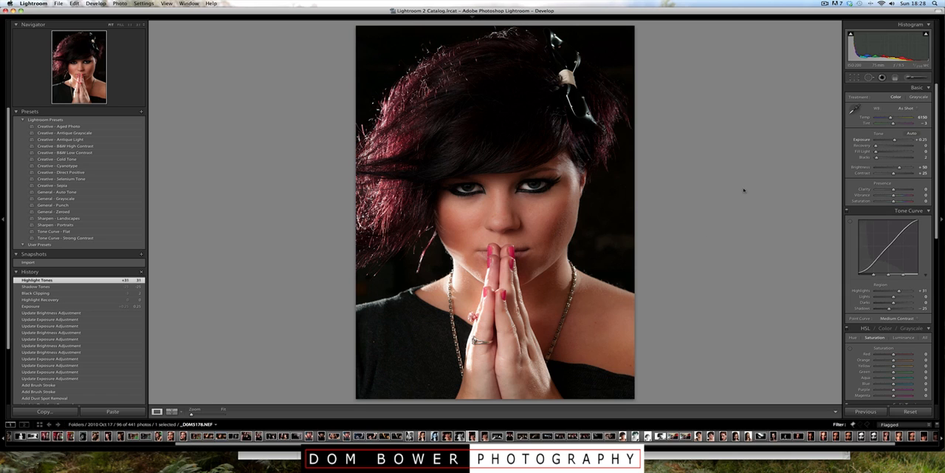
# Step: Try the photo's Vibrance at -71 and at +73
pyautogui.scroll(-1, 894, 192)
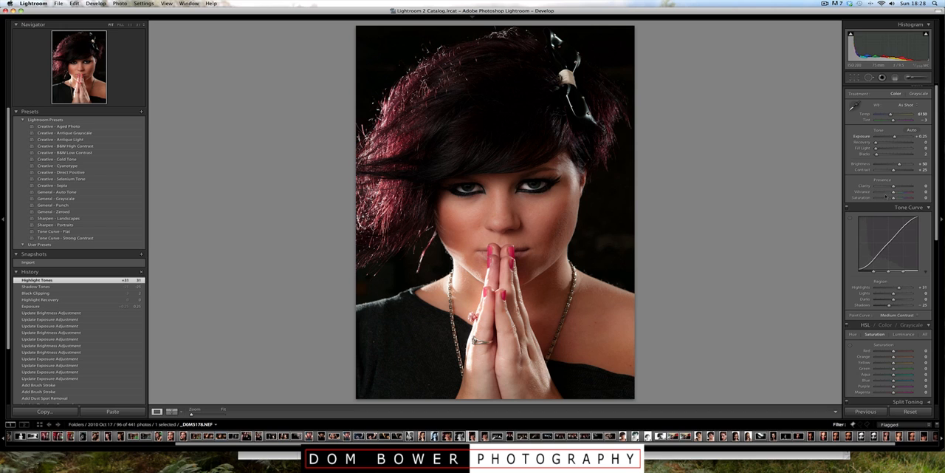
pyautogui.moveTo(885, 193); pyautogui.dragTo(881, 192)
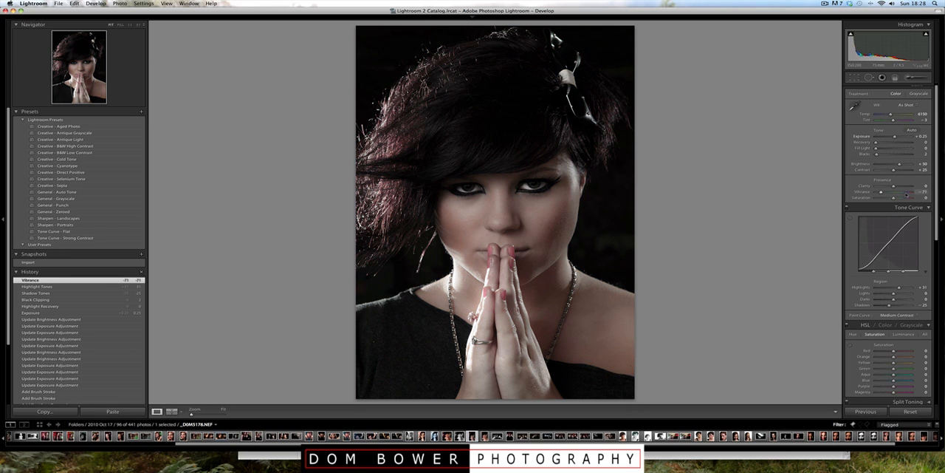
pyautogui.moveTo(881, 192); pyautogui.dragTo(907, 193)
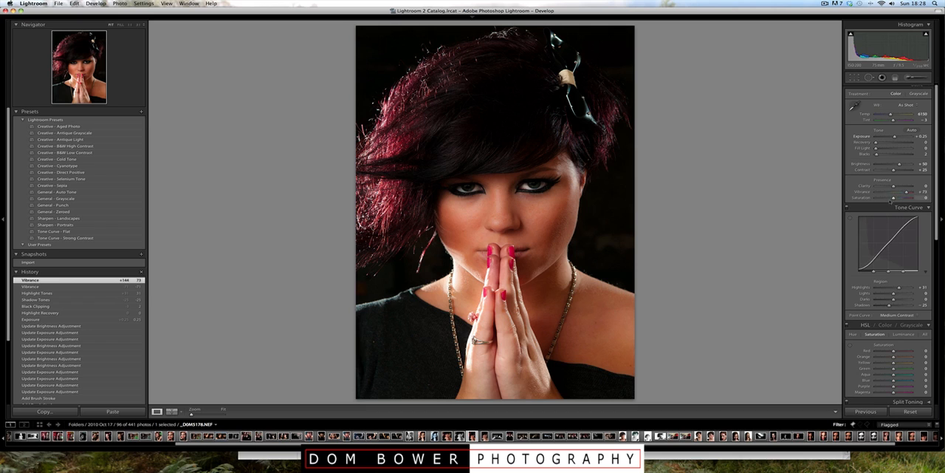
# Step: Try the photo's Saturation at +60, +8, -50, +2 and -23
pyautogui.click(905, 198)
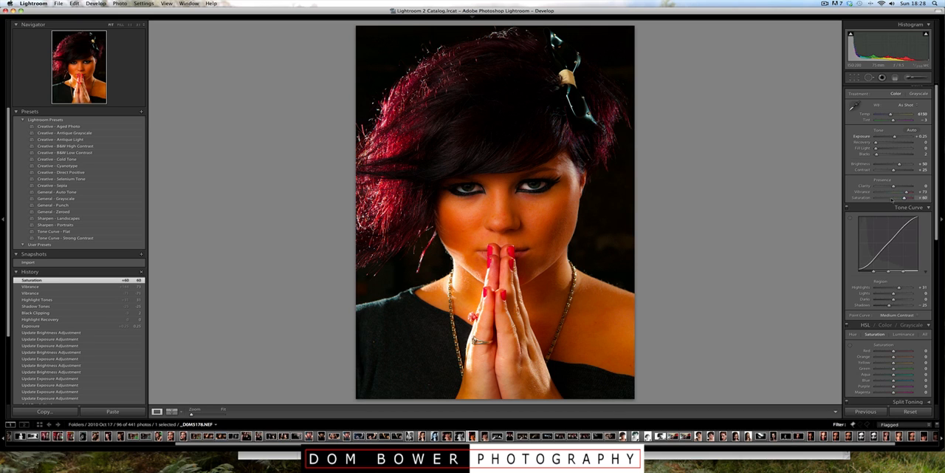
pyautogui.click(893, 200)
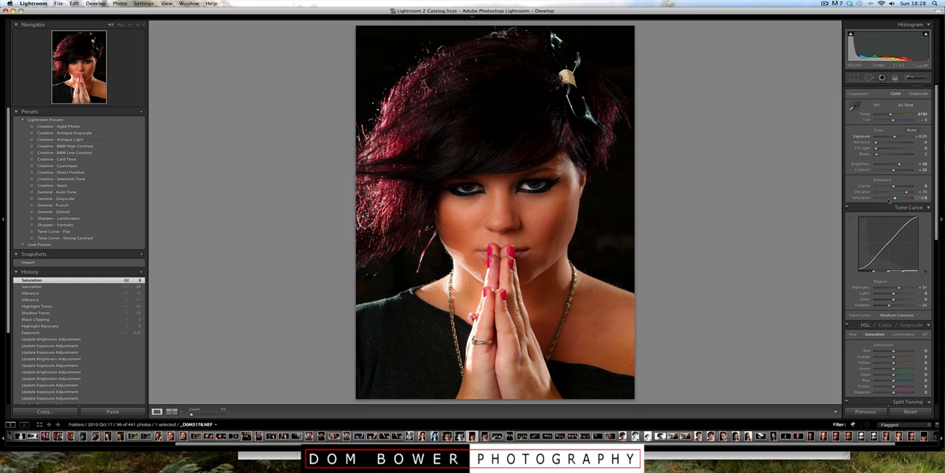
pyautogui.click(886, 199)
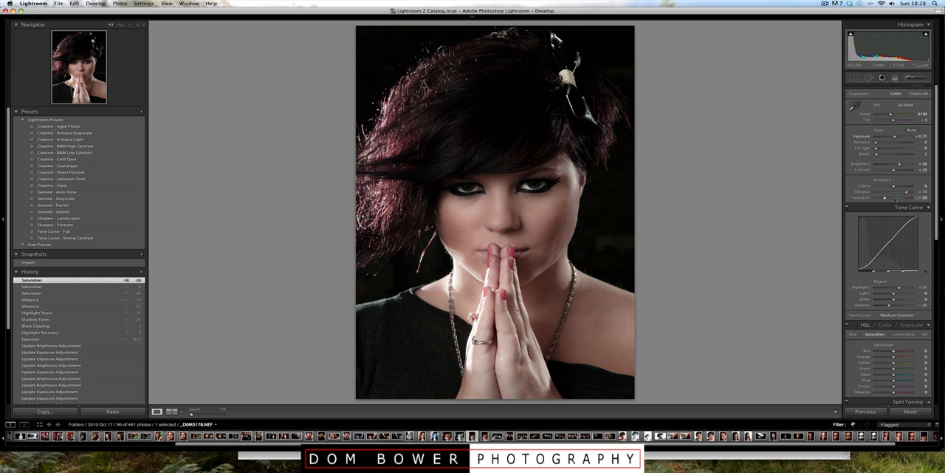
pyautogui.click(894, 198)
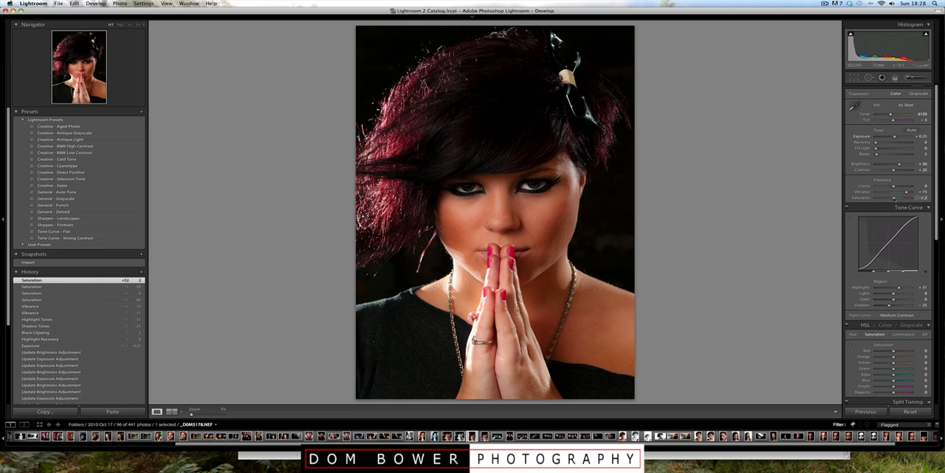
pyautogui.click(890, 198)
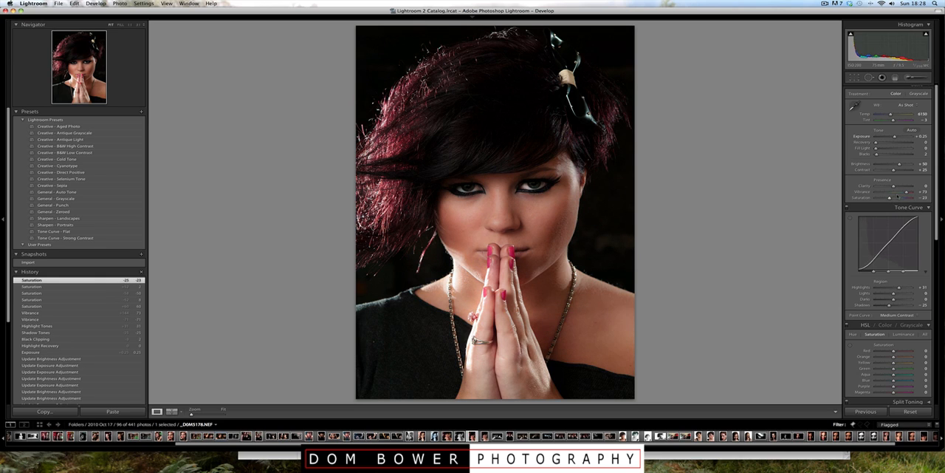
# Step: Try the photo's Vibrance at +31, +77, -67 and +73 with the reduced saturation
pyautogui.click(900, 192)
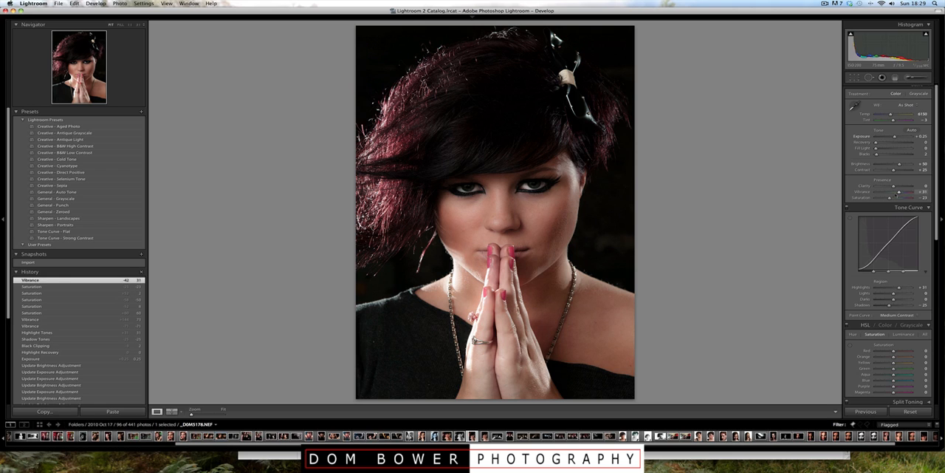
pyautogui.click(908, 194)
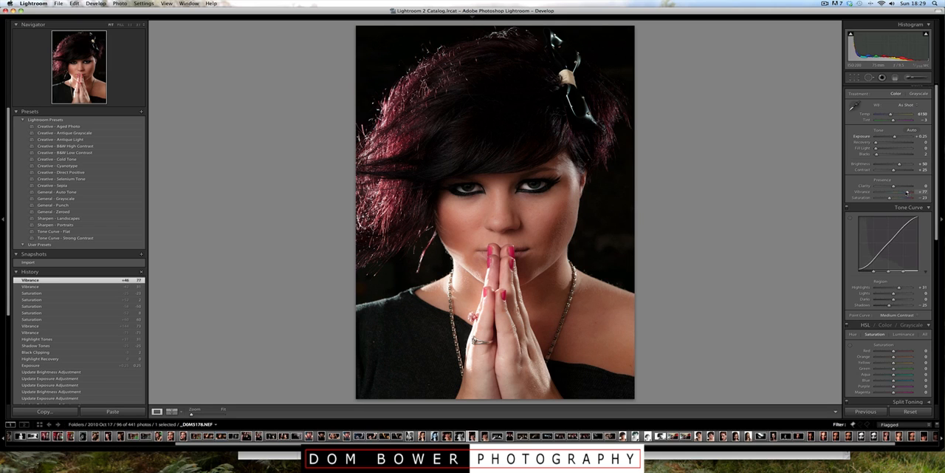
pyautogui.moveTo(908, 192); pyautogui.dragTo(881, 193)
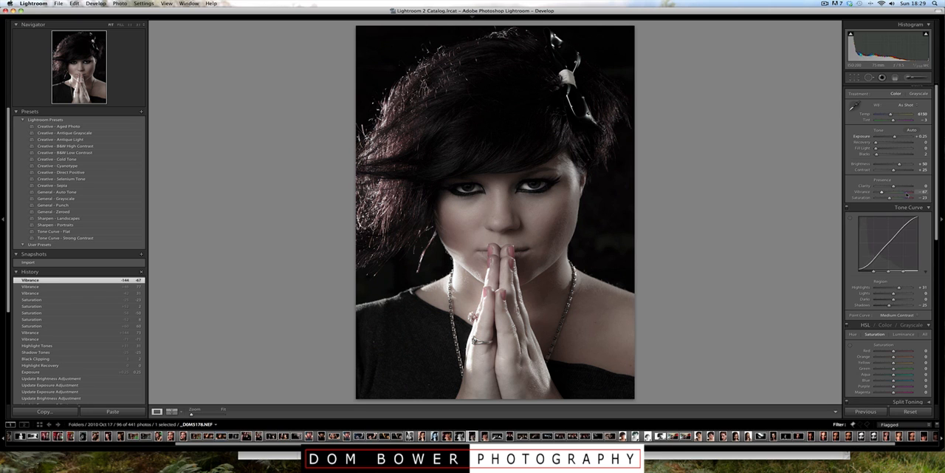
pyautogui.click(907, 194)
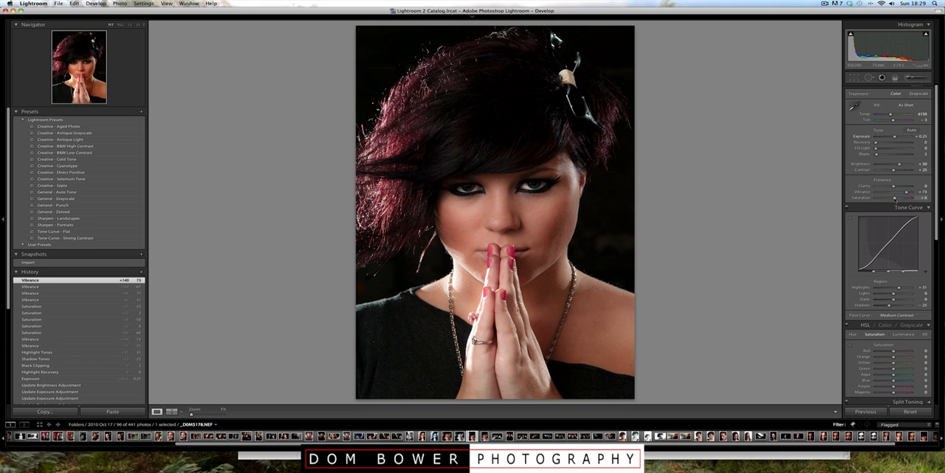
# Step: Mute the photo's colours with Saturation at -2 and Vibrance at -71
pyautogui.click(895, 198)
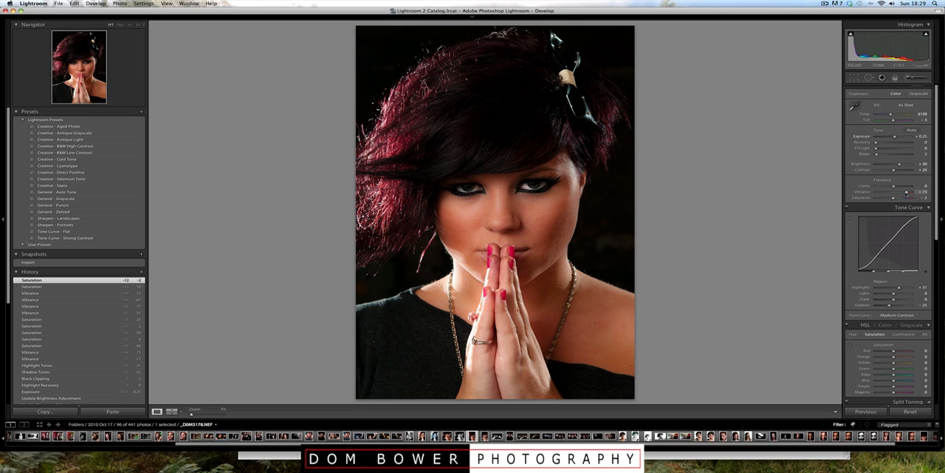
pyautogui.moveTo(907, 192); pyautogui.dragTo(895, 194)
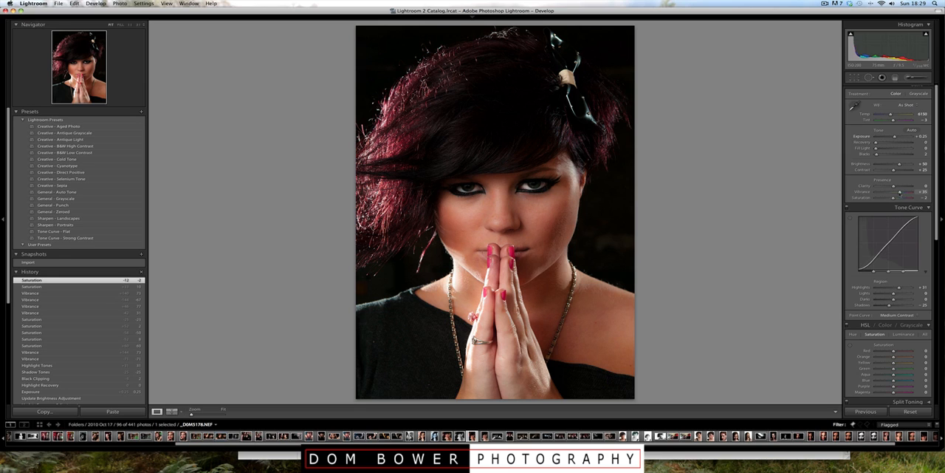
pyautogui.click(881, 193)
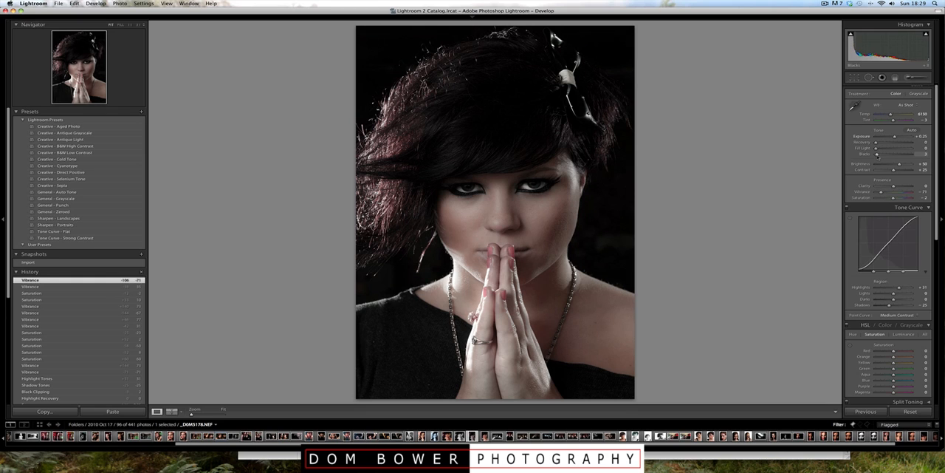
# Step: Set the photo's Blacks to 3 and preview the shadow and highlight clipping
pyautogui.moveTo(877, 154); pyautogui.dragTo(878, 154)
pyautogui.moveTo(850, 34)
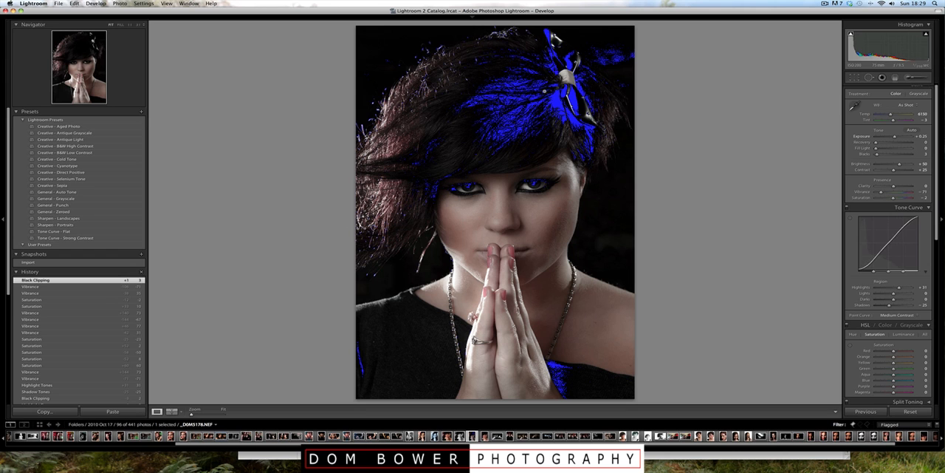
pyautogui.moveTo(927, 35)
pyautogui.click(925, 35)
pyautogui.click(851, 35)
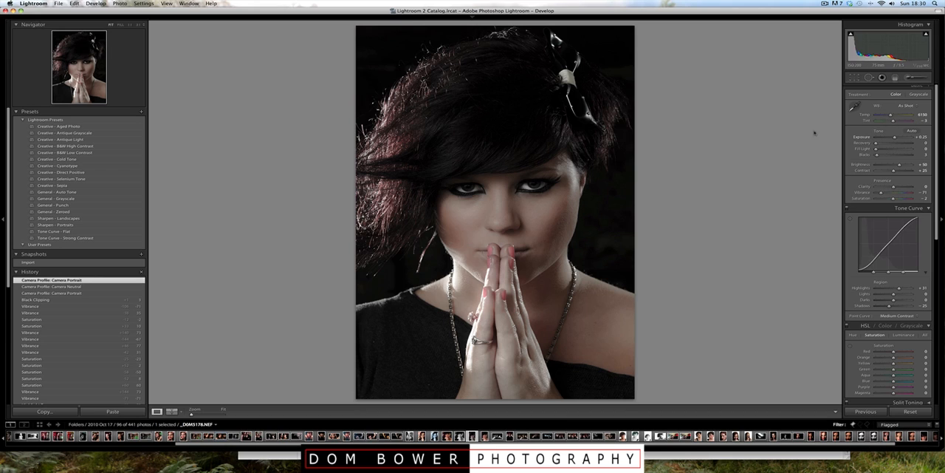
# Step: Set the photo's Clarity to -19
pyautogui.moveTo(894, 187); pyautogui.dragTo(891, 187)
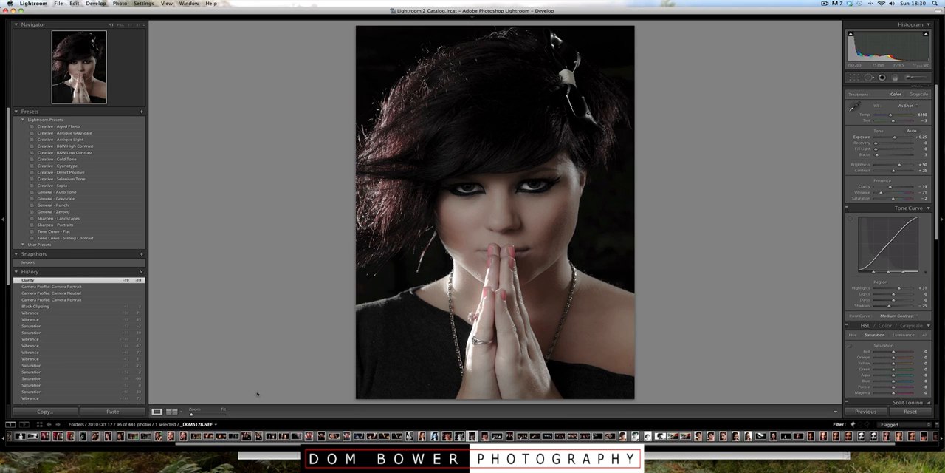
# Step: Compare the before and after versions side by side across the full workspace, including a close-up of the face
pyautogui.click(172, 412)
pyautogui.click(171, 411)
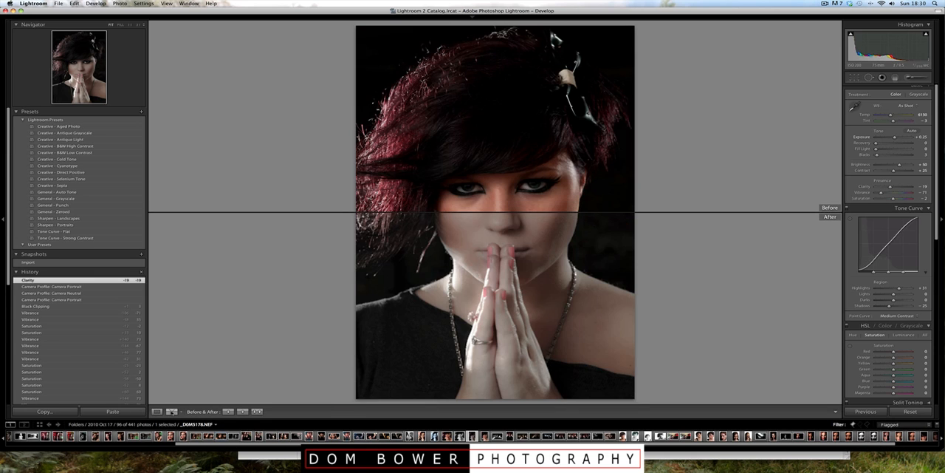
pyautogui.click(172, 411)
pyautogui.click(3, 219)
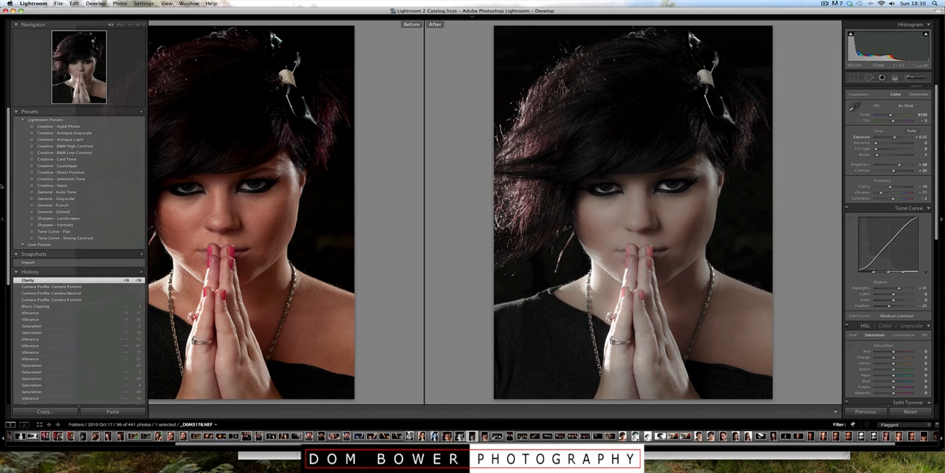
pyautogui.click(941, 206)
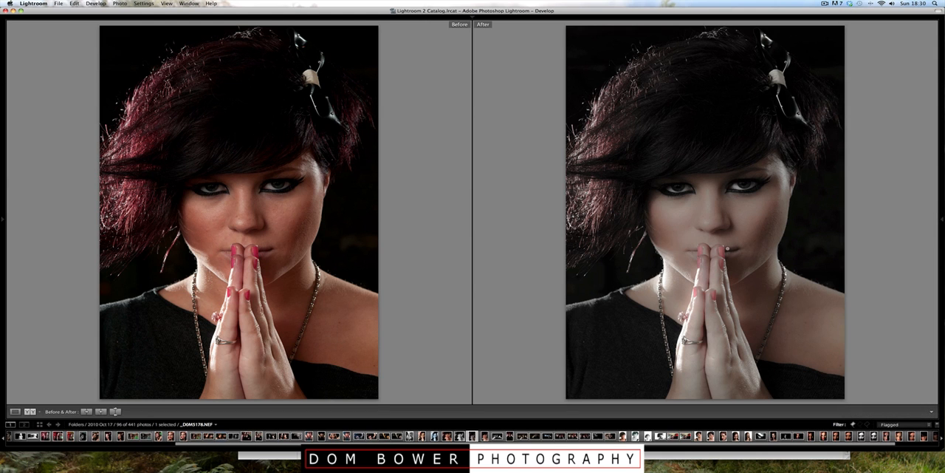
pyautogui.click(817, 247)
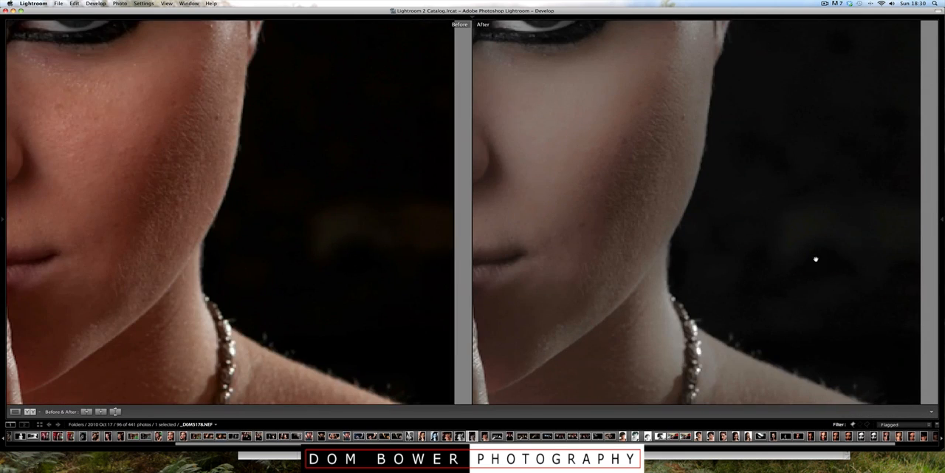
pyautogui.click(836, 233)
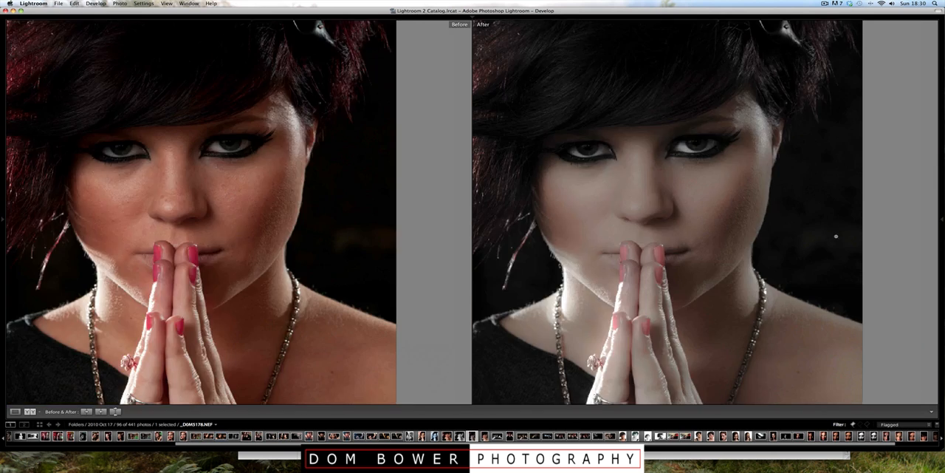
# Step: Darken the background beside the face and above the hair with a new -1.52 Exposure adjustment brush, and compare before and after
pyautogui.click(942, 162)
pyautogui.moveTo(941, 164)
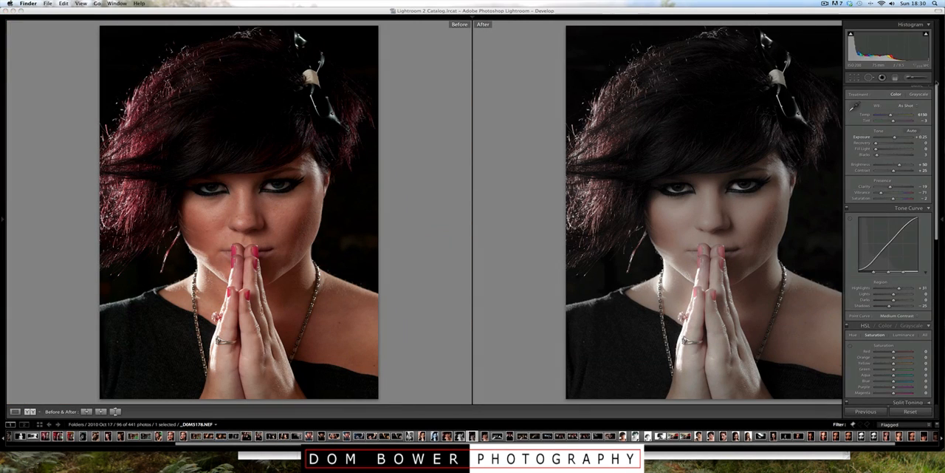
pyautogui.click(914, 78)
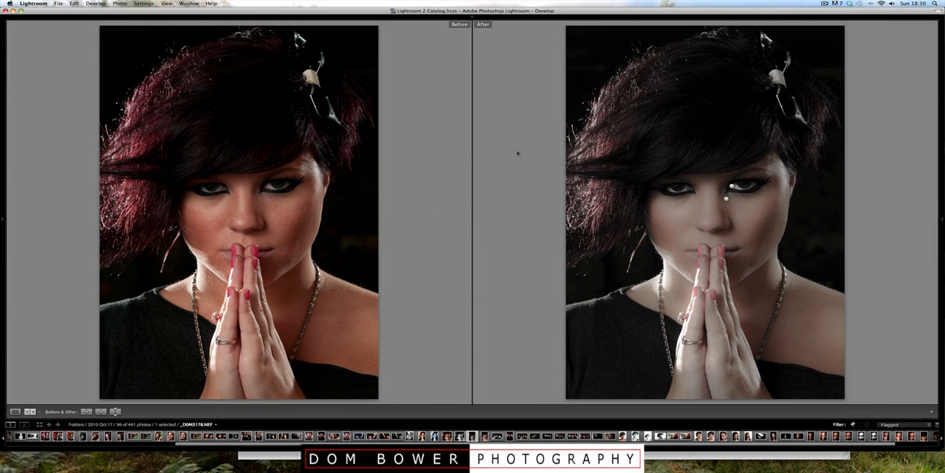
pyautogui.click(15, 411)
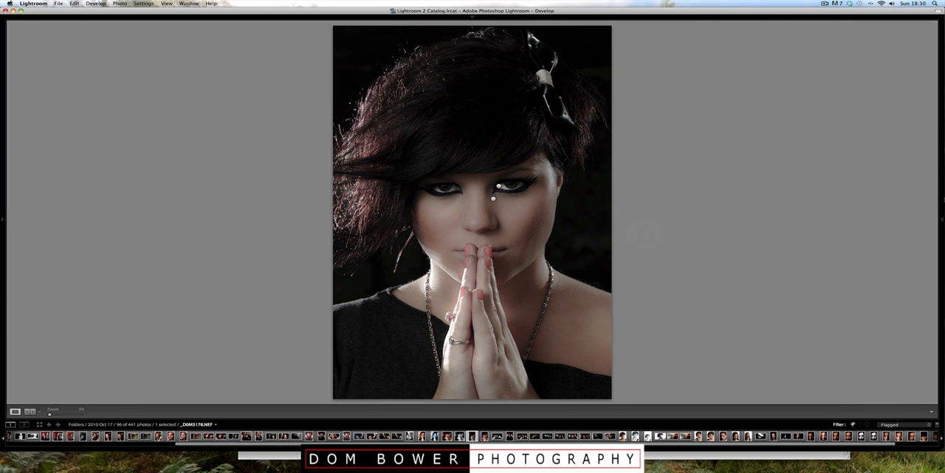
pyautogui.click(941, 219)
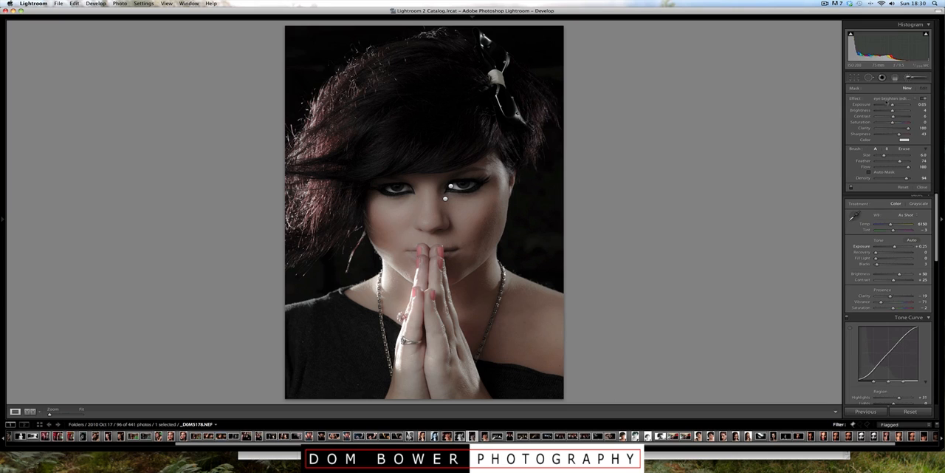
pyautogui.click(890, 98)
pyautogui.click(887, 104)
pyautogui.moveTo(539, 255)
pyautogui.mouseDown()
pyautogui.moveTo(558, 231)
pyautogui.moveTo(536, 249)
pyautogui.moveTo(544, 257)
pyautogui.moveTo(534, 207)
pyautogui.moveTo(557, 270)
pyautogui.moveTo(516, 159)
pyautogui.mouseUp()
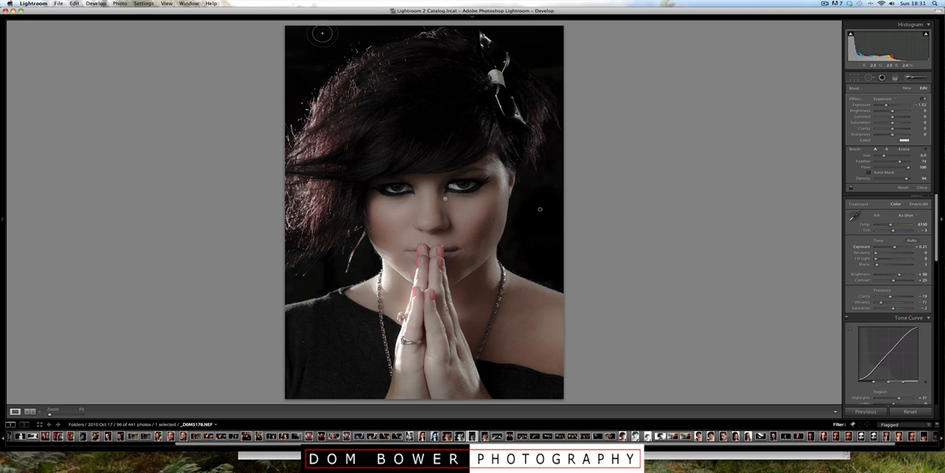
pyautogui.moveTo(322, 33)
pyautogui.mouseDown()
pyautogui.moveTo(291, 63)
pyautogui.moveTo(300, 43)
pyautogui.moveTo(349, 31)
pyautogui.mouseUp()
pyautogui.press('k')
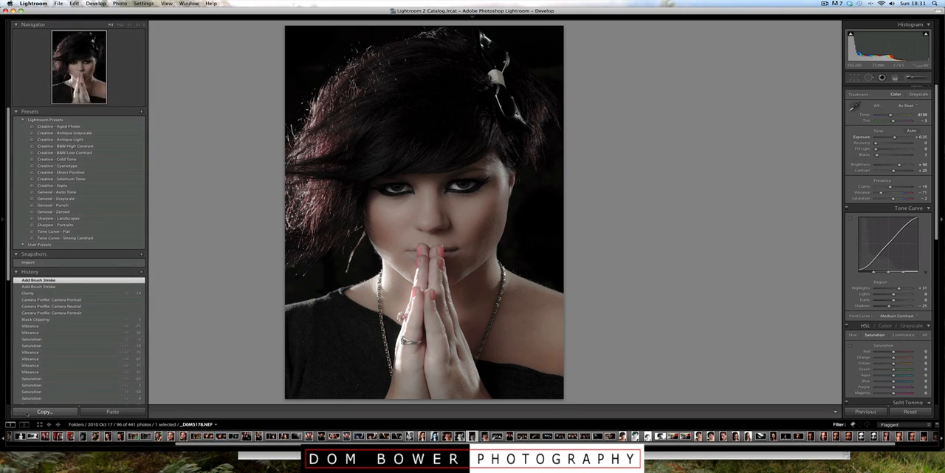
pyautogui.click(31, 411)
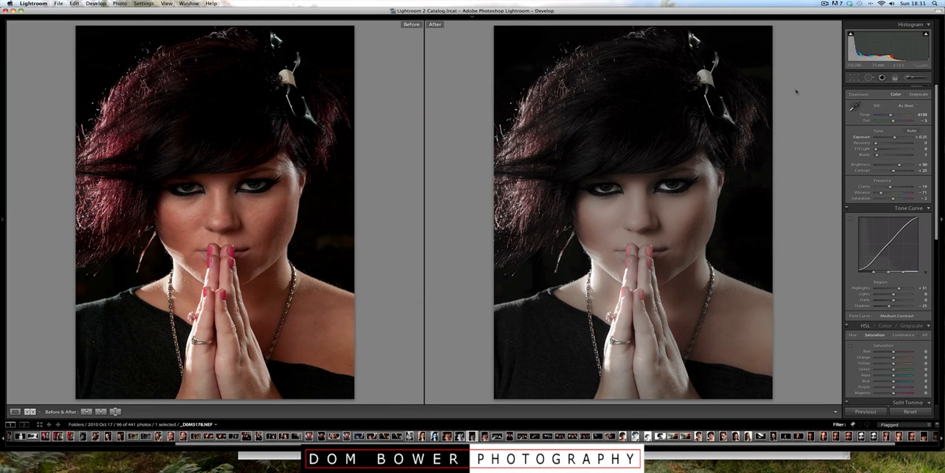
# Step: Rotate the crop to an angle of 1.42 with the original aspect ratio and apply it
pyautogui.click(855, 77)
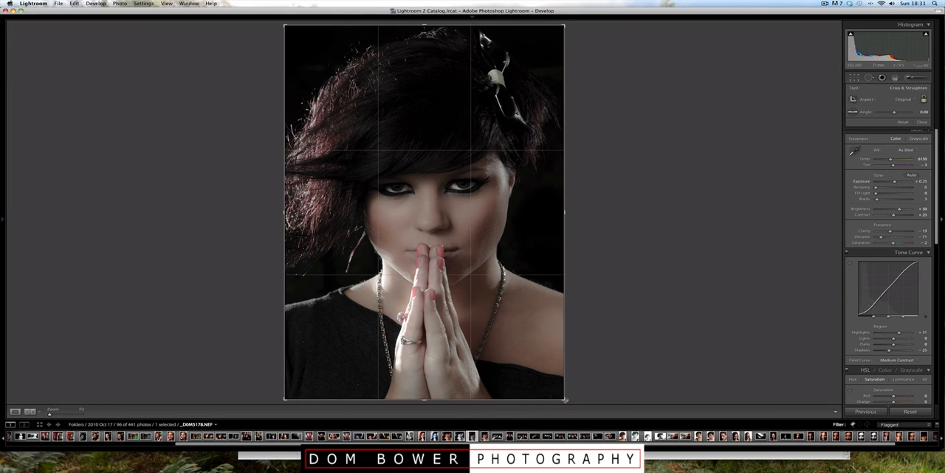
pyautogui.moveTo(565, 400); pyautogui.dragTo(561, 403)
pyautogui.moveTo(560, 403); pyautogui.dragTo(563, 404)
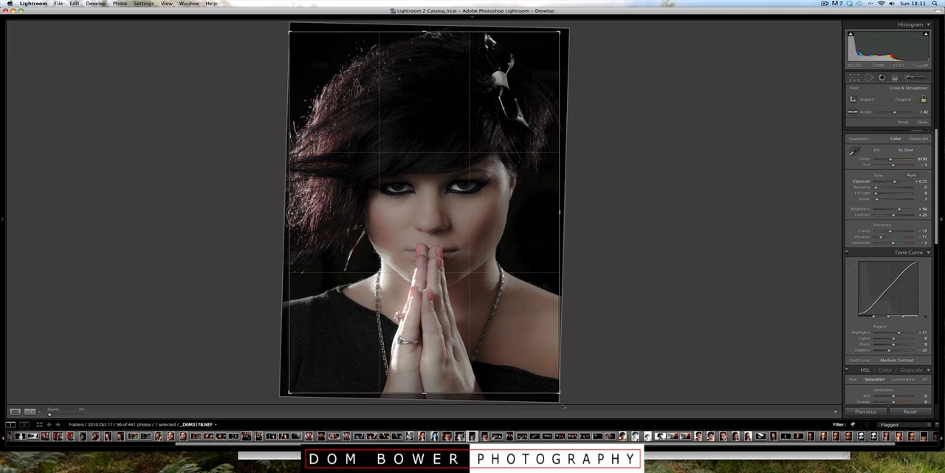
pyautogui.press('Return')
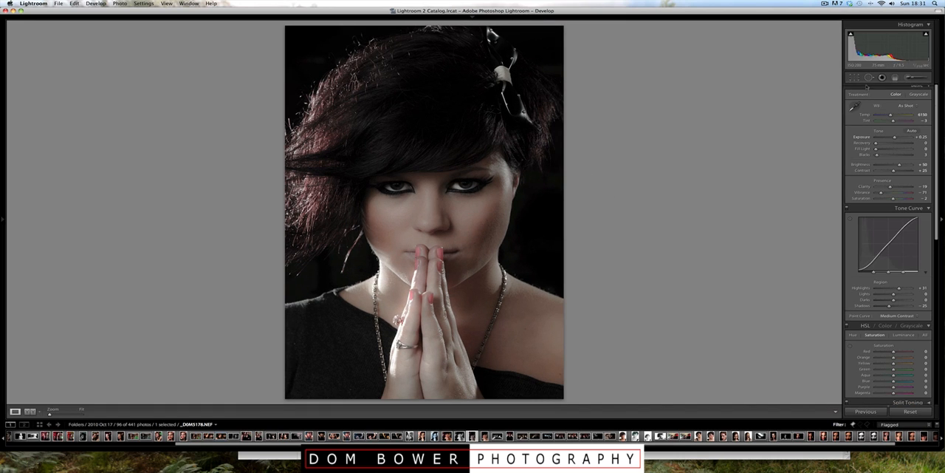
# Step: Straighten the crop along the line between the two eyes, giving an angle of 2.06, and apply it
pyautogui.press('r')
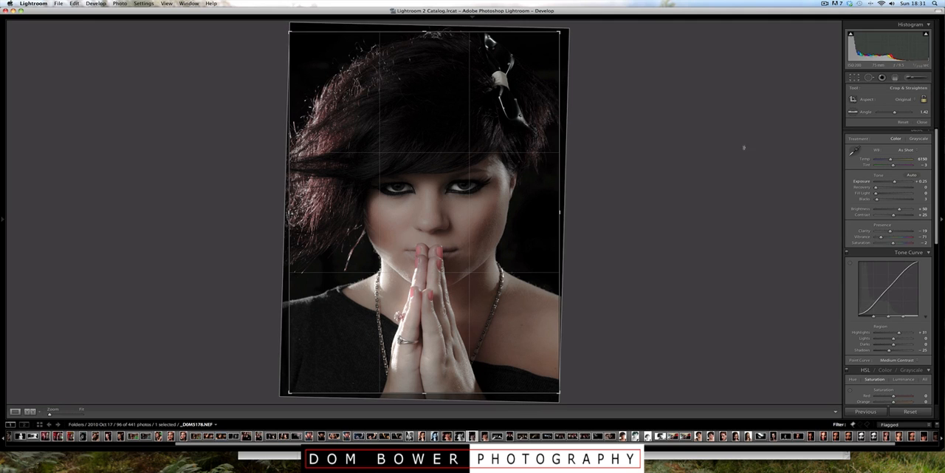
pyautogui.click(852, 111)
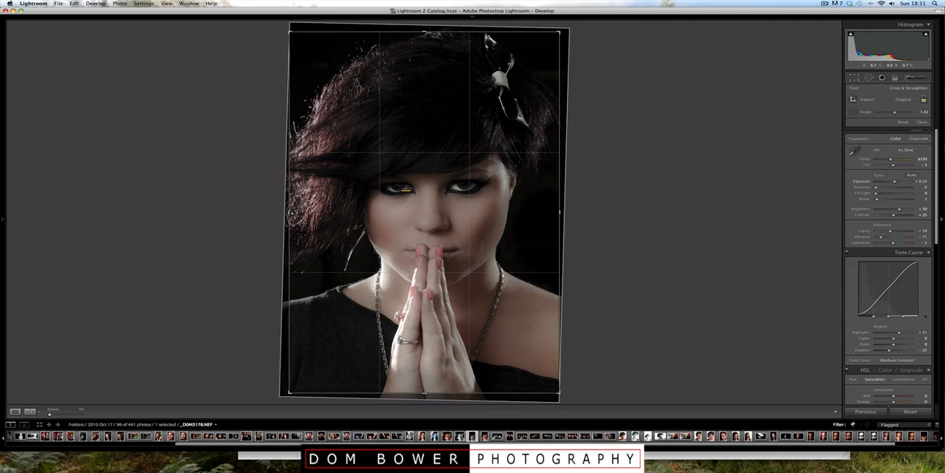
pyautogui.moveTo(398, 184); pyautogui.dragTo(463, 185)
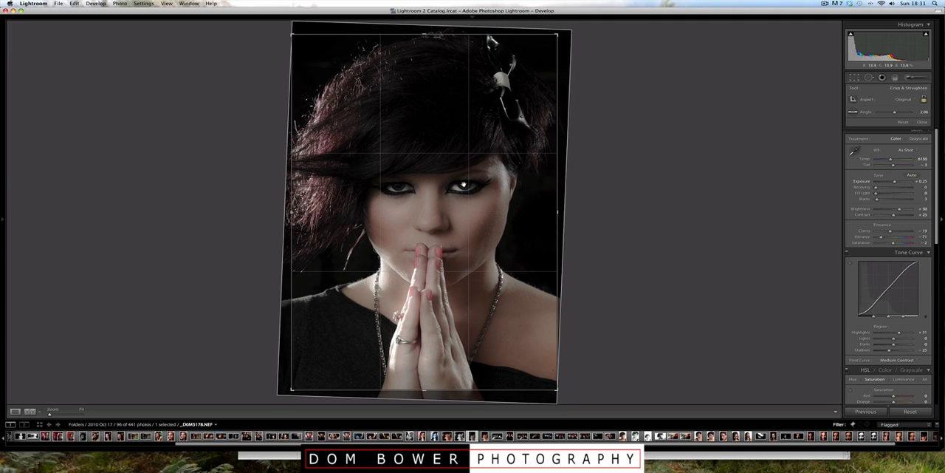
pyautogui.press('Return')
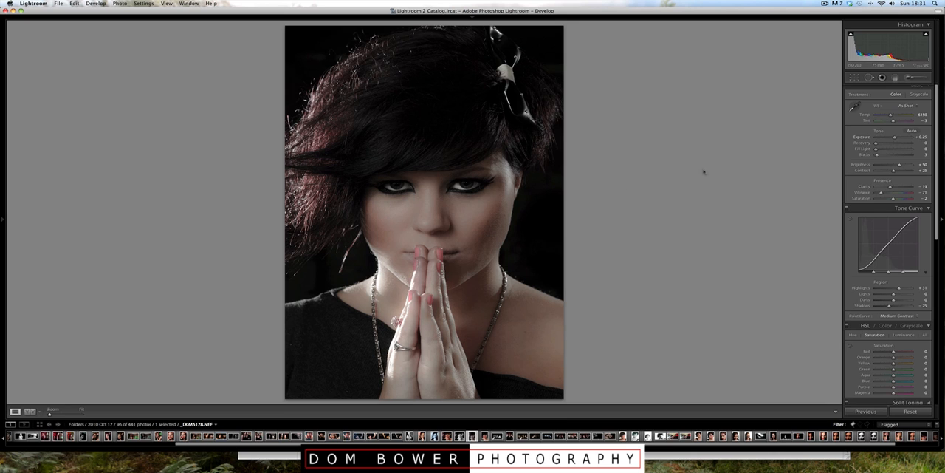
# Step: With the before and after versions shown side by side, set Exposure to +0.42 and Fill Light to 4
pyautogui.click(30, 410)
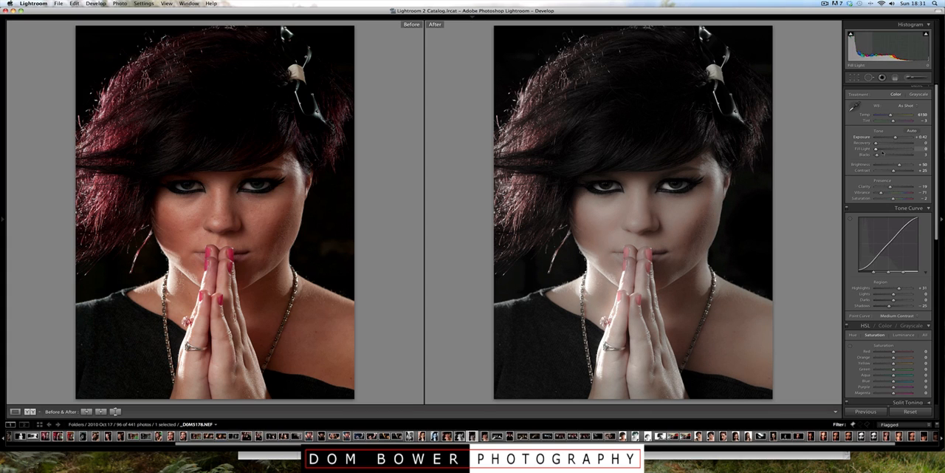
pyautogui.click(909, 144)
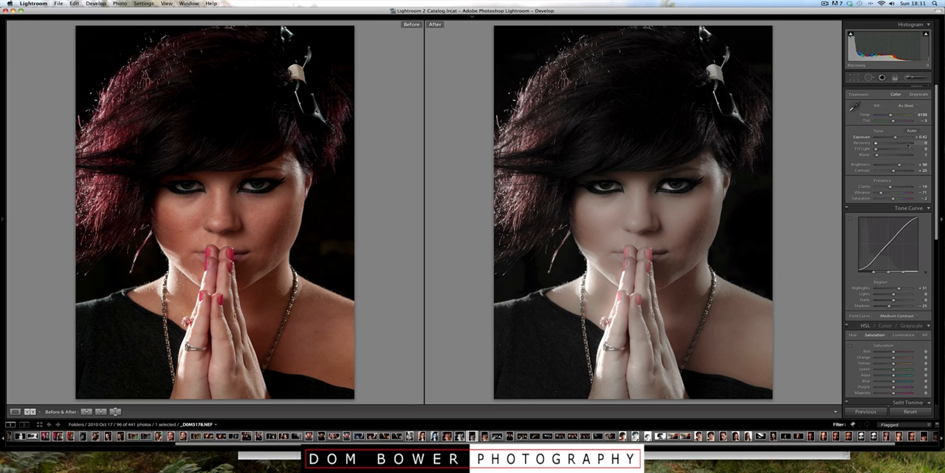
pyautogui.doubleClick(908, 144)
pyautogui.click(898, 150)
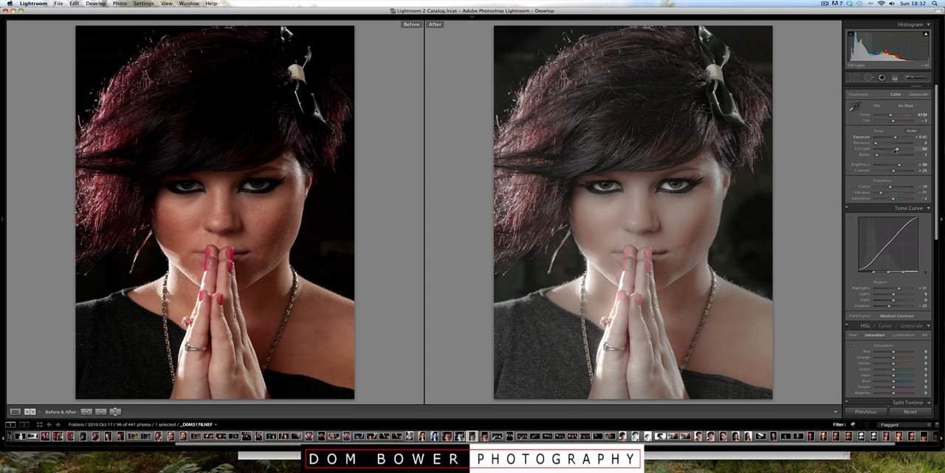
pyautogui.click(877, 149)
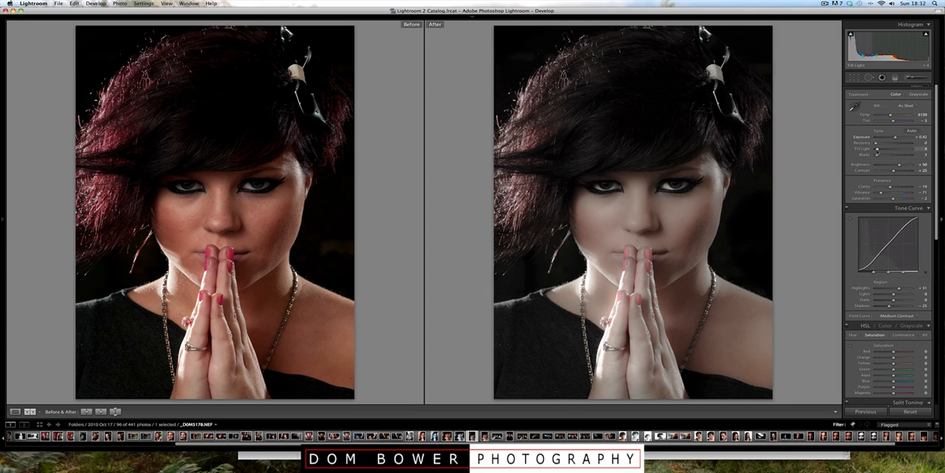
# Step: Set Contrast to +17 and Brightness to +50, and return to the single-photo view
pyautogui.moveTo(894, 171)
pyautogui.mouseDown()
pyautogui.moveTo(879, 170)
pyautogui.moveTo(904, 170)
pyautogui.mouseUp()
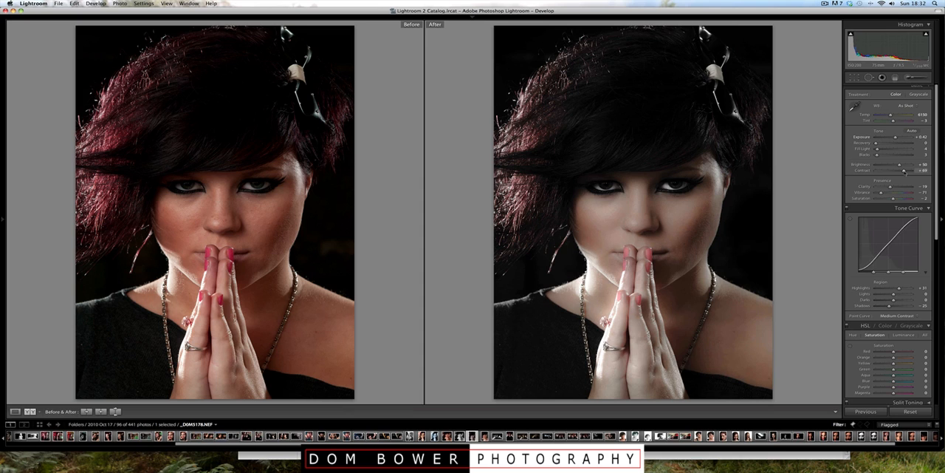
pyautogui.moveTo(902, 170); pyautogui.dragTo(890, 170)
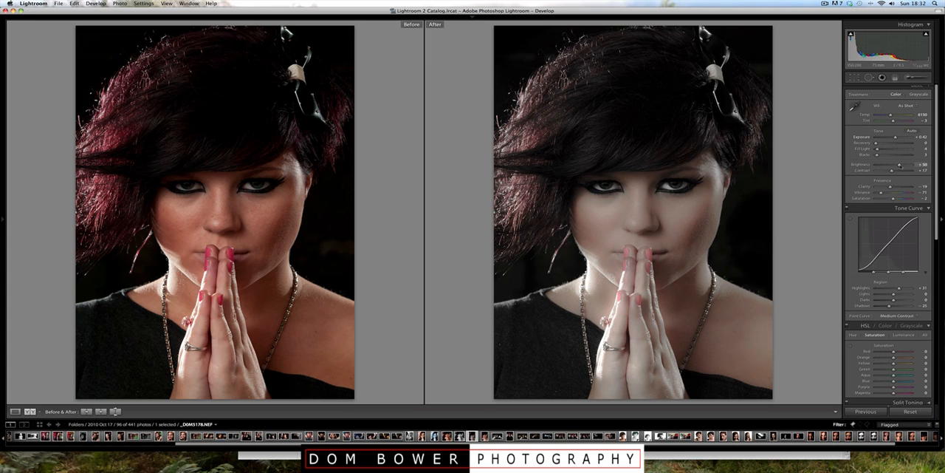
pyautogui.moveTo(899, 166); pyautogui.dragTo(903, 165)
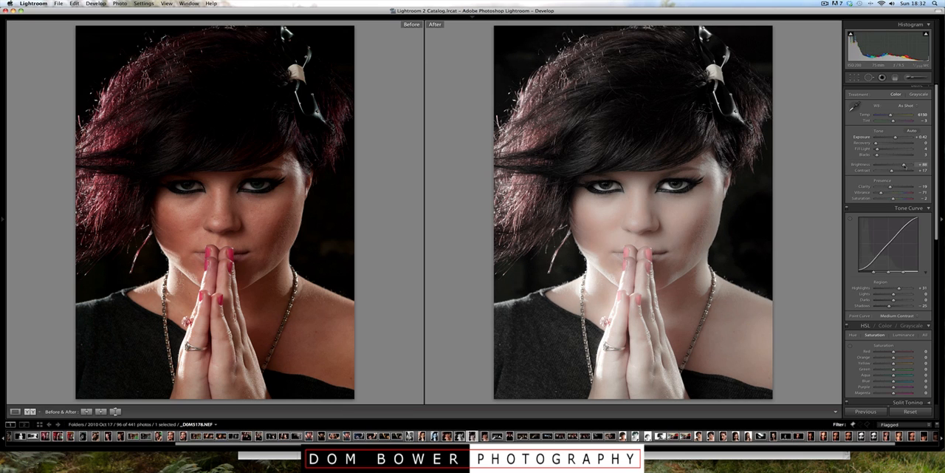
pyautogui.moveTo(904, 165); pyautogui.dragTo(900, 166)
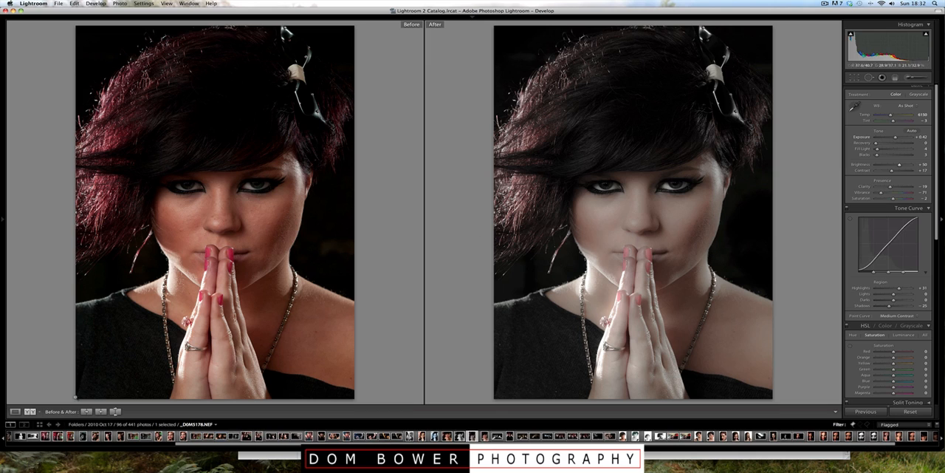
pyautogui.click(16, 411)
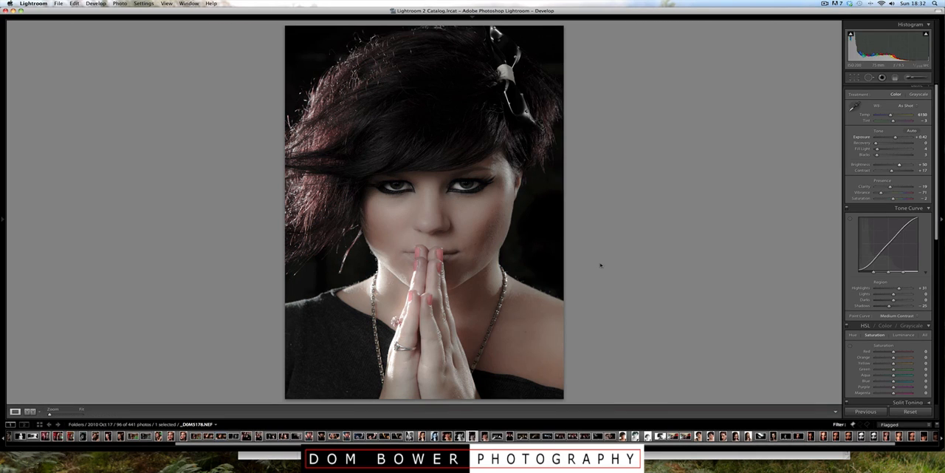